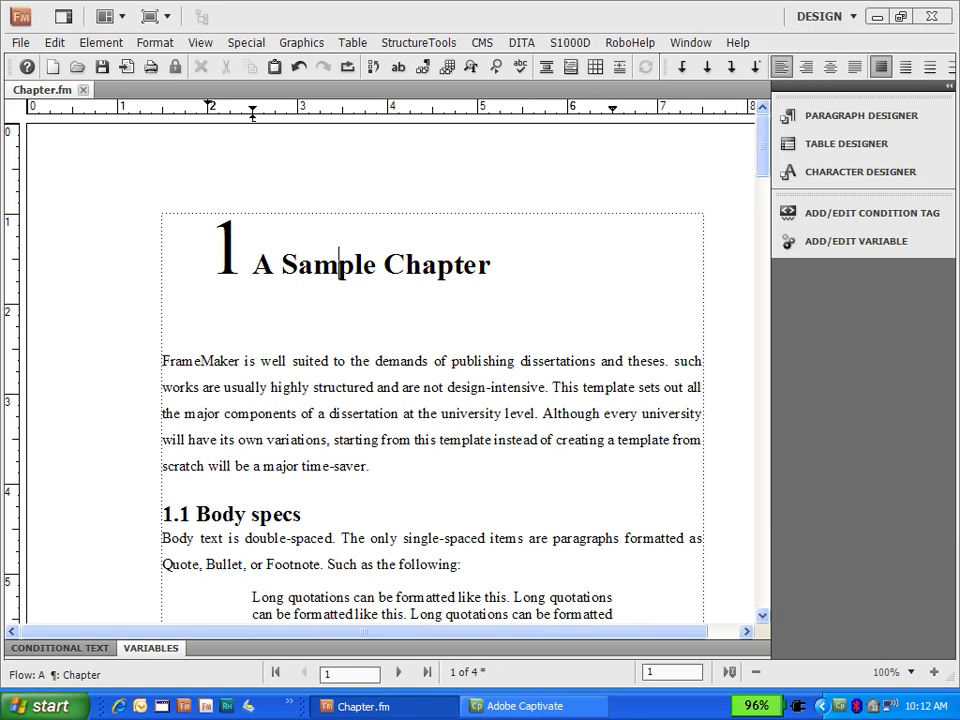
Step: Set the document's pagination to double-sided with the first page on the right side, deleting empty pages before saving and printing
mouse_move(763, 158)
mouse_down()
mouse_move(763, 362)
mouse_move(761, 148)
mouse_up()
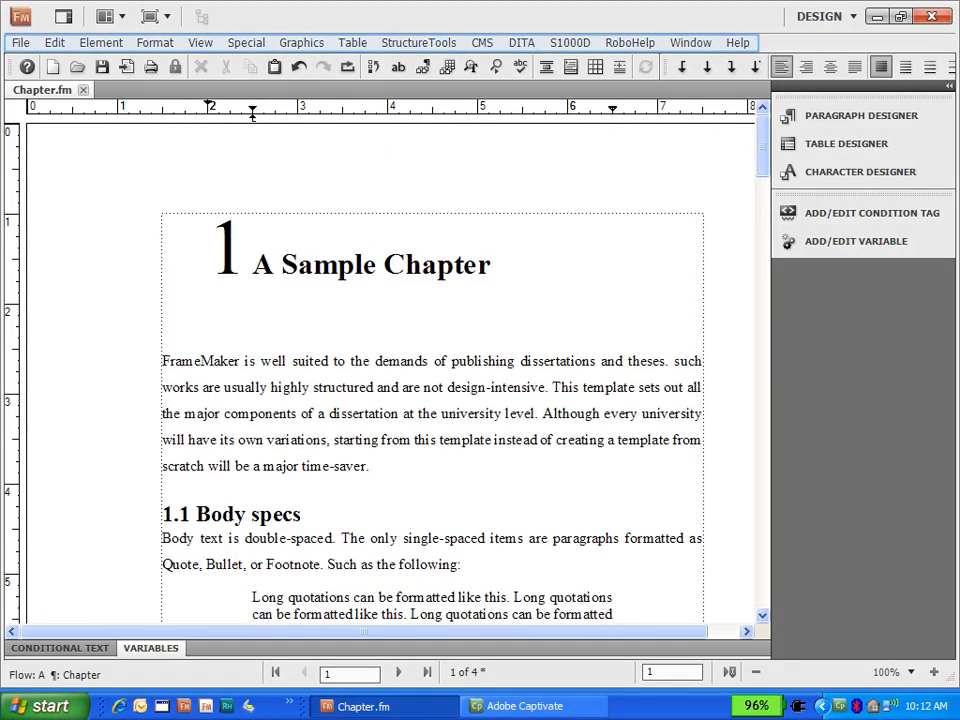
click(155, 42)
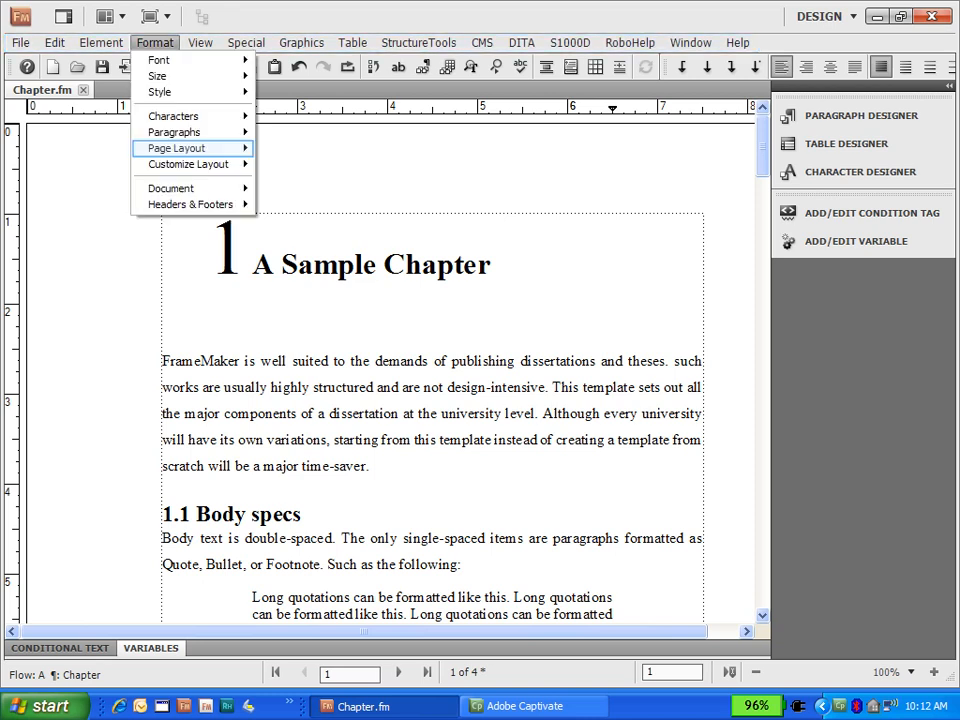
mouse_move(177, 148)
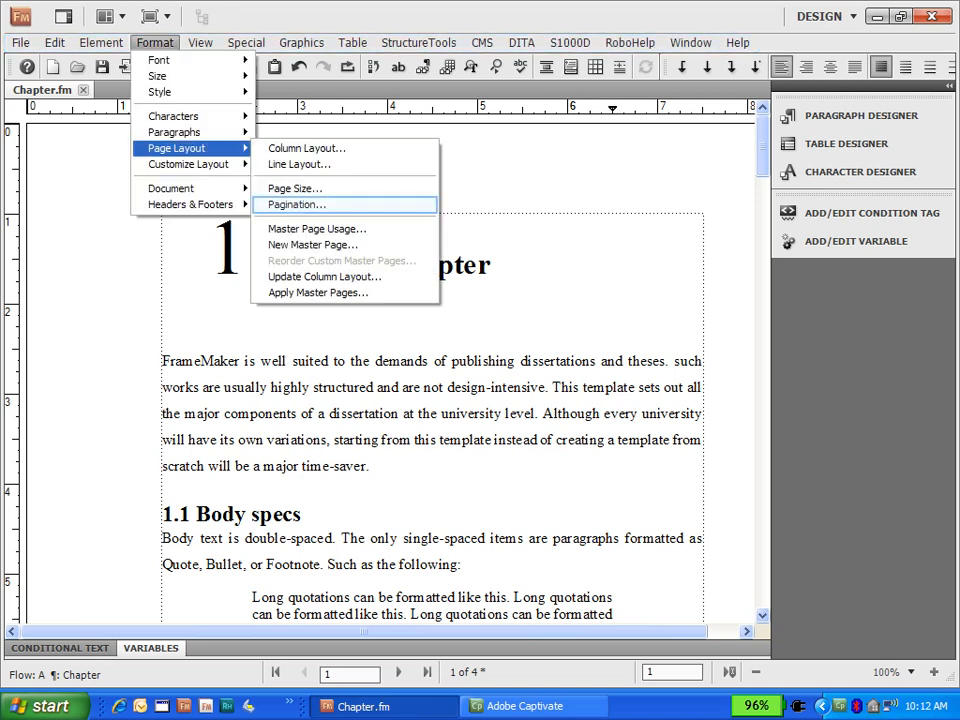
click(297, 205)
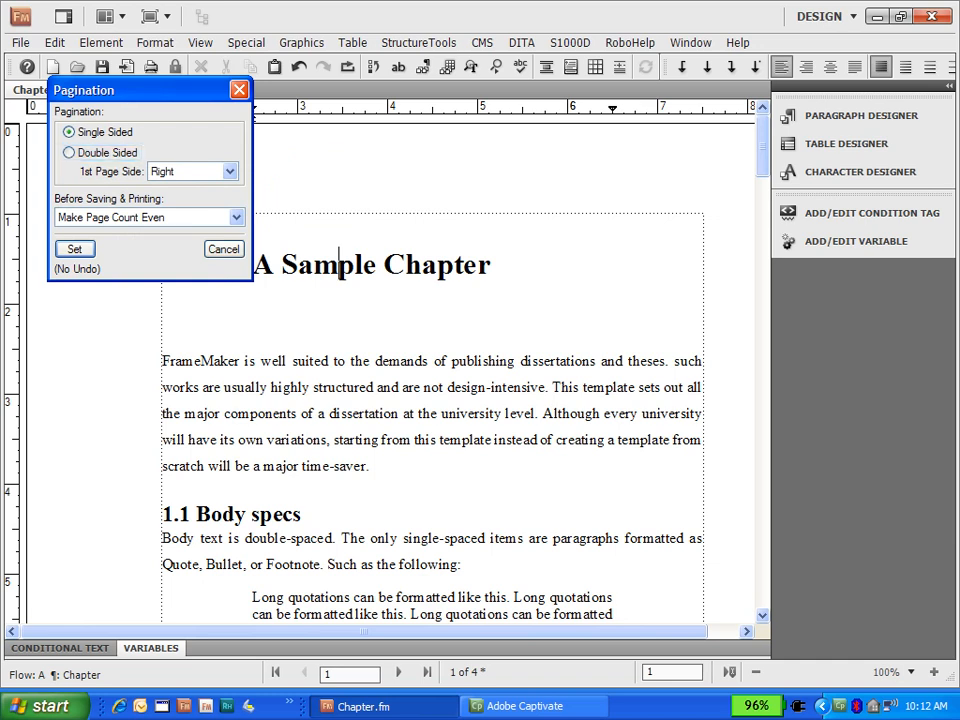
click(69, 153)
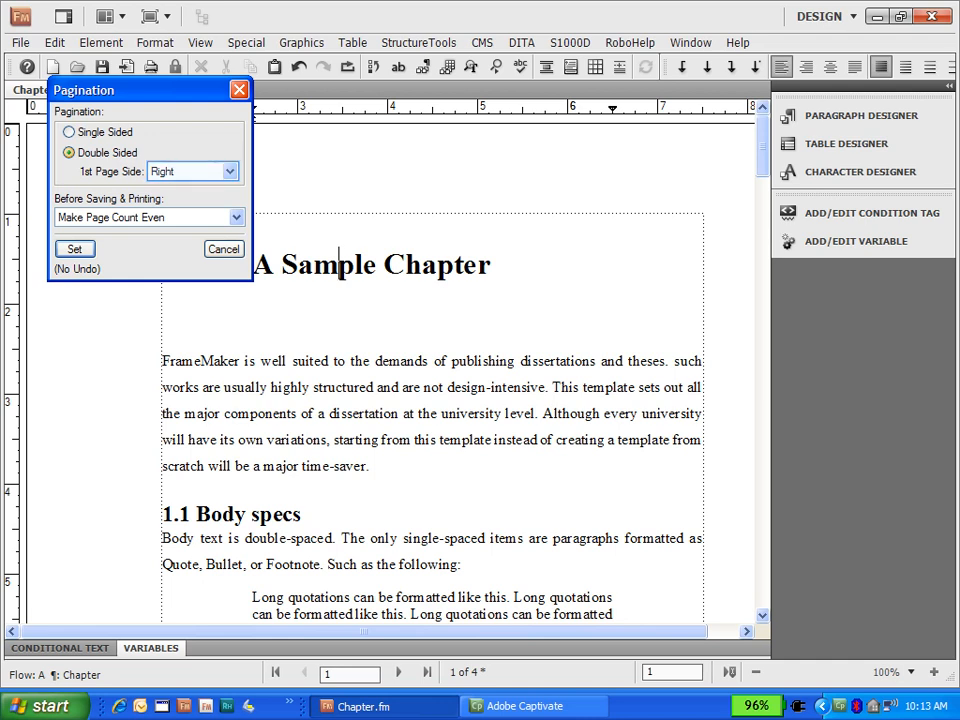
click(230, 172)
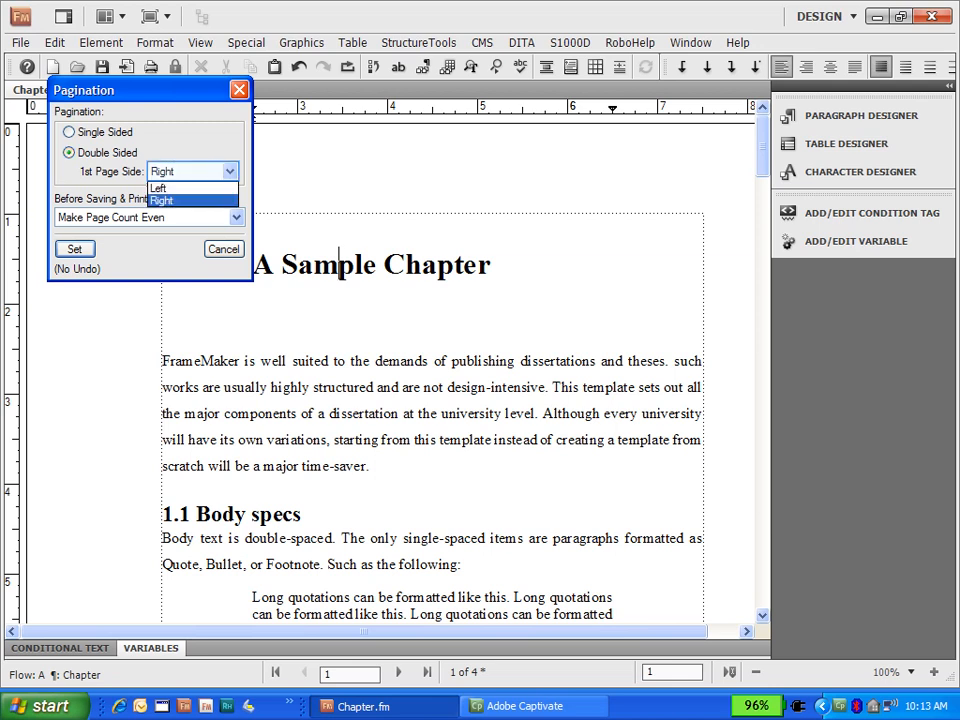
click(185, 201)
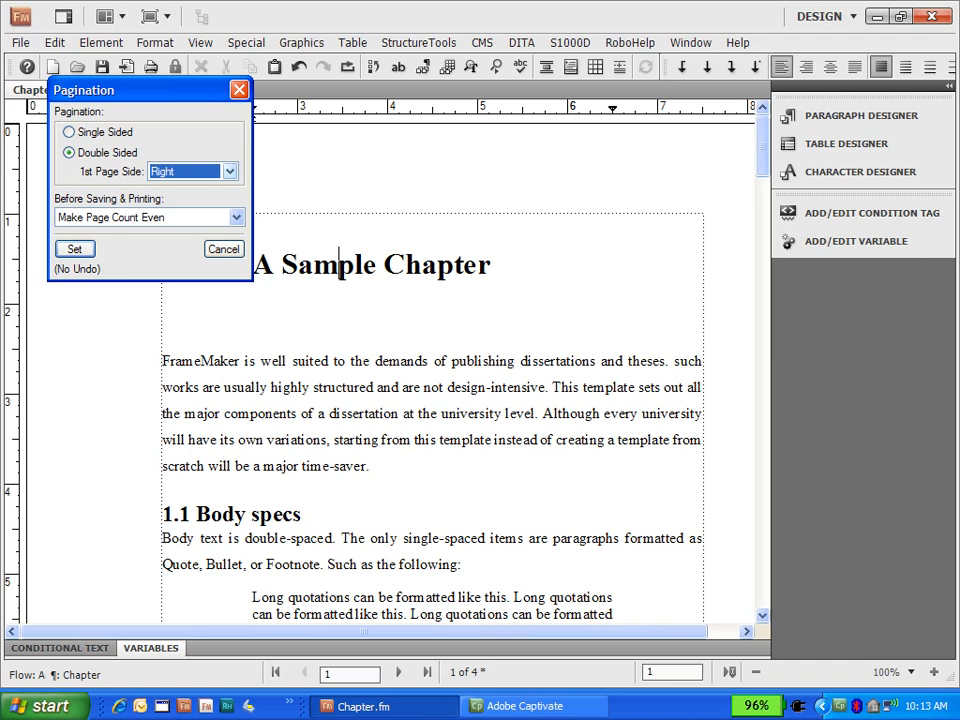
click(230, 172)
click(163, 201)
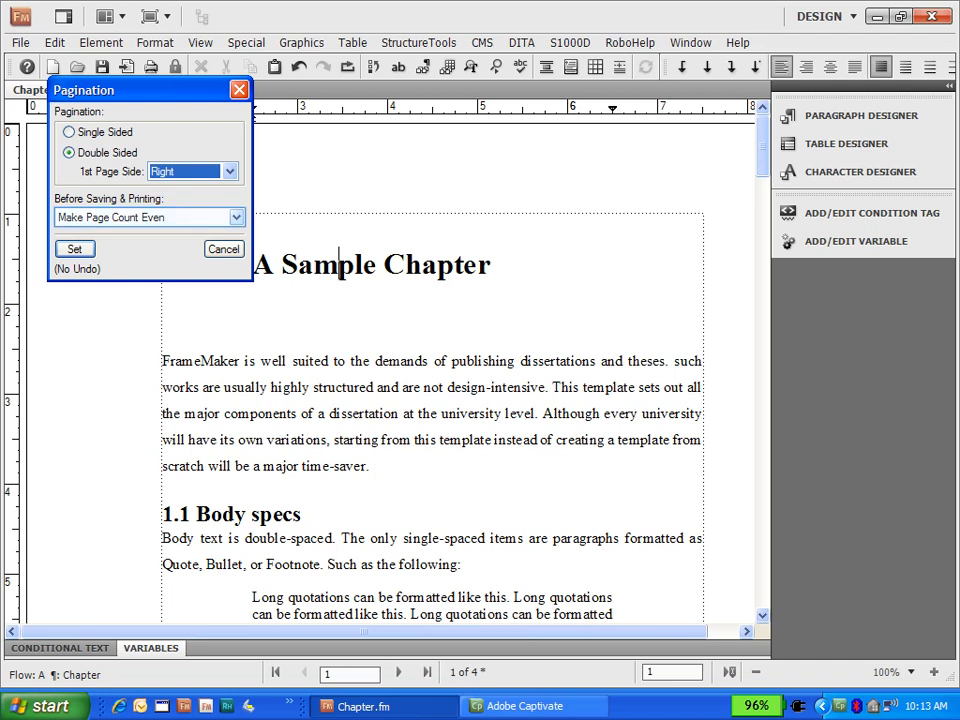
click(236, 217)
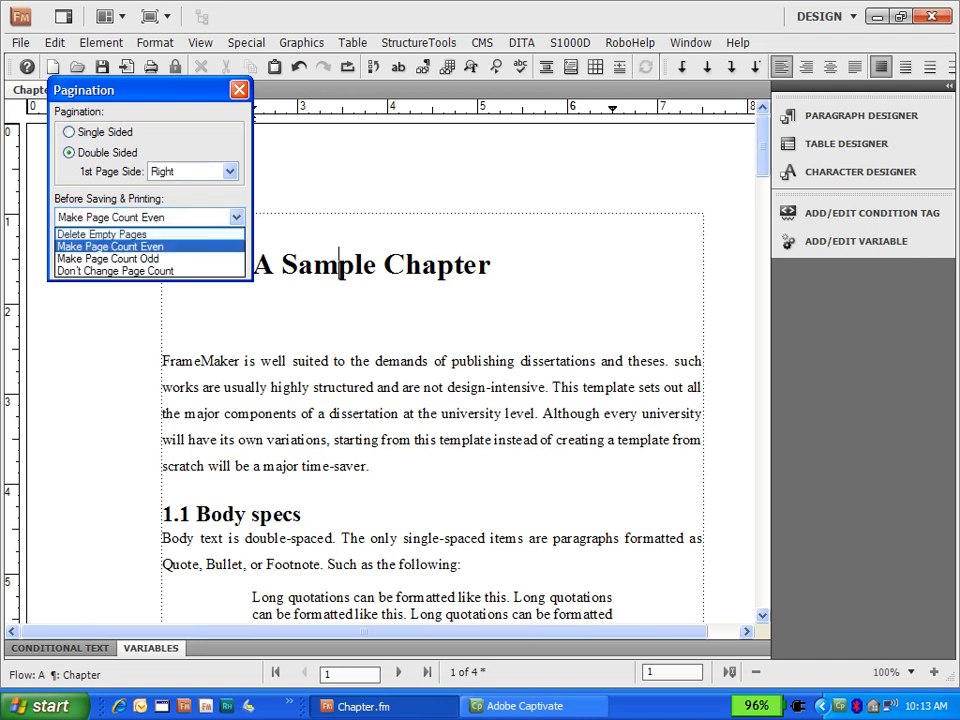
click(104, 234)
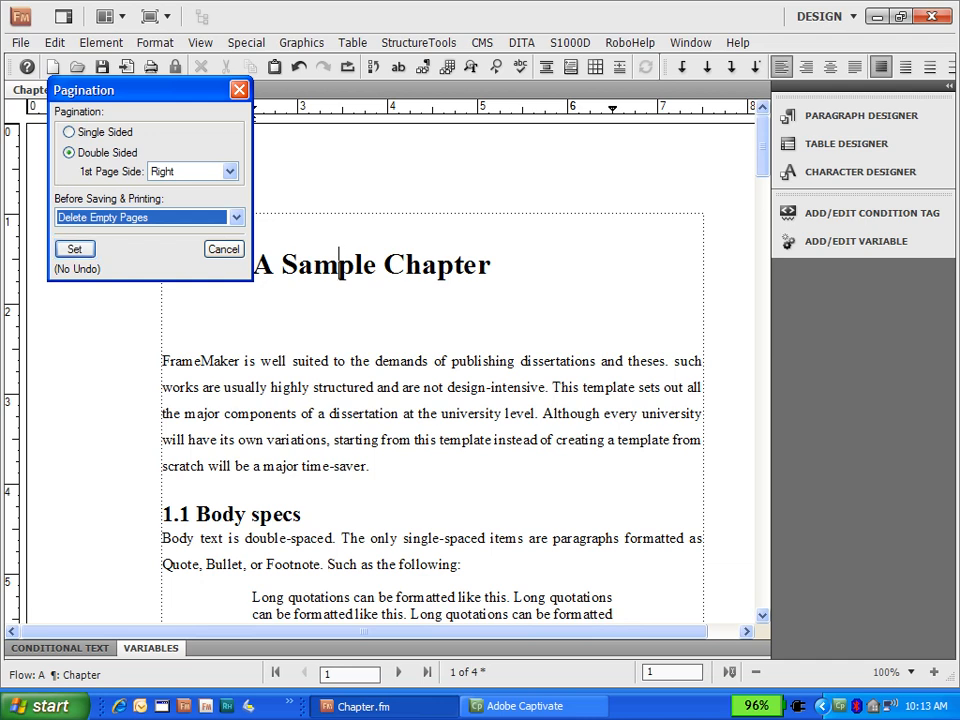
key(Return)
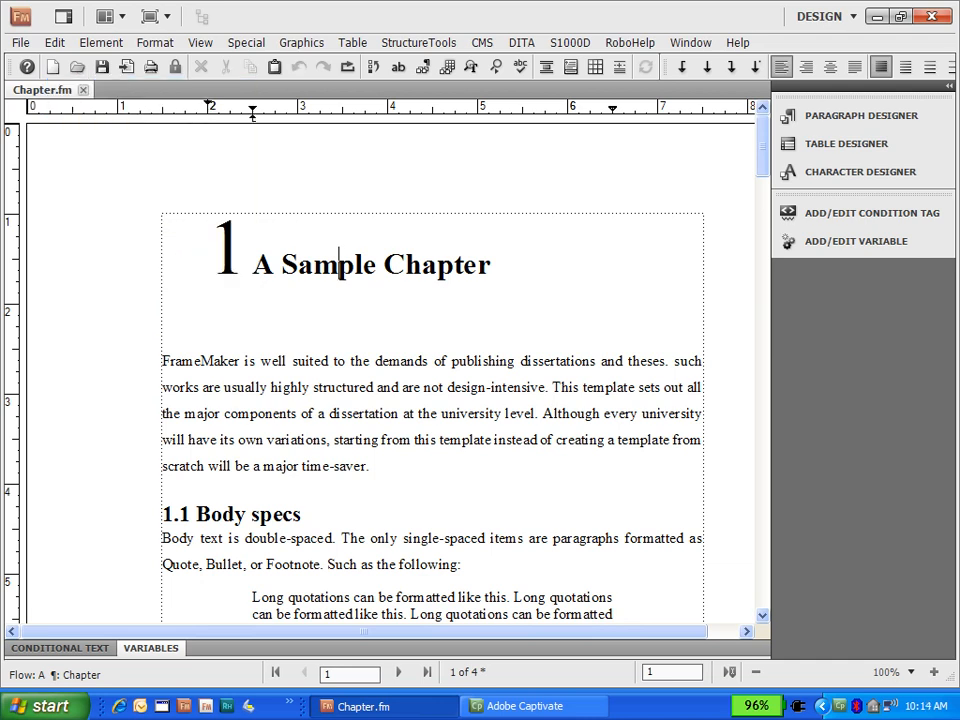
Step: Show the master pages and examine the footers of the Right and Left pages, including the page number position
mouse_move(763, 140)
mouse_down()
mouse_move(746, 257)
mouse_move(748, 362)
mouse_move(761, 386)
mouse_move(754, 467)
mouse_move(762, 145)
mouse_up()
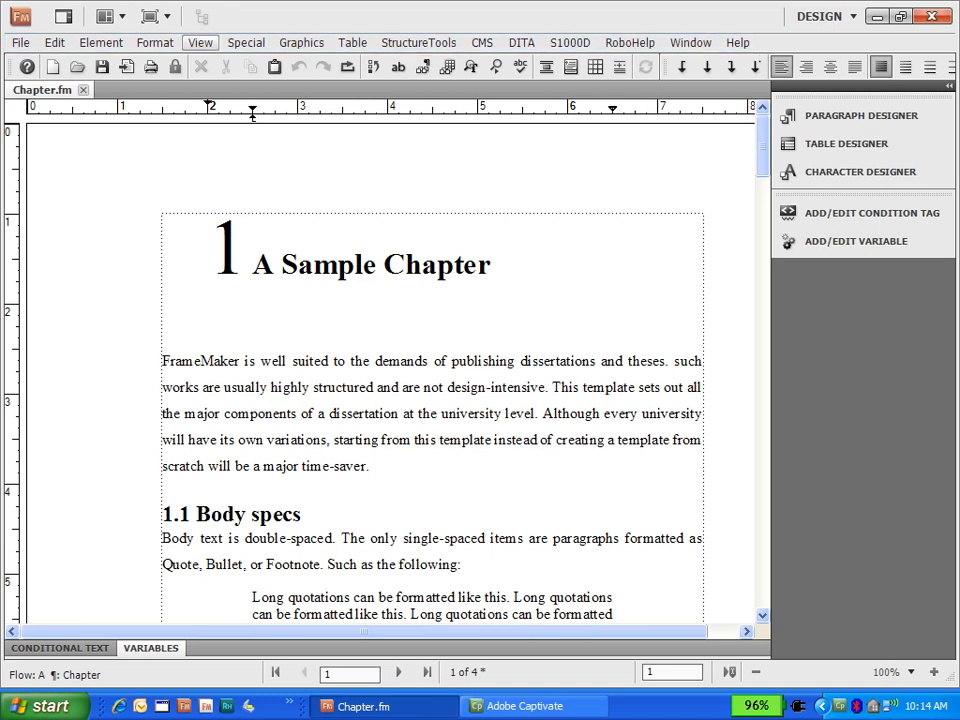
click(200, 42)
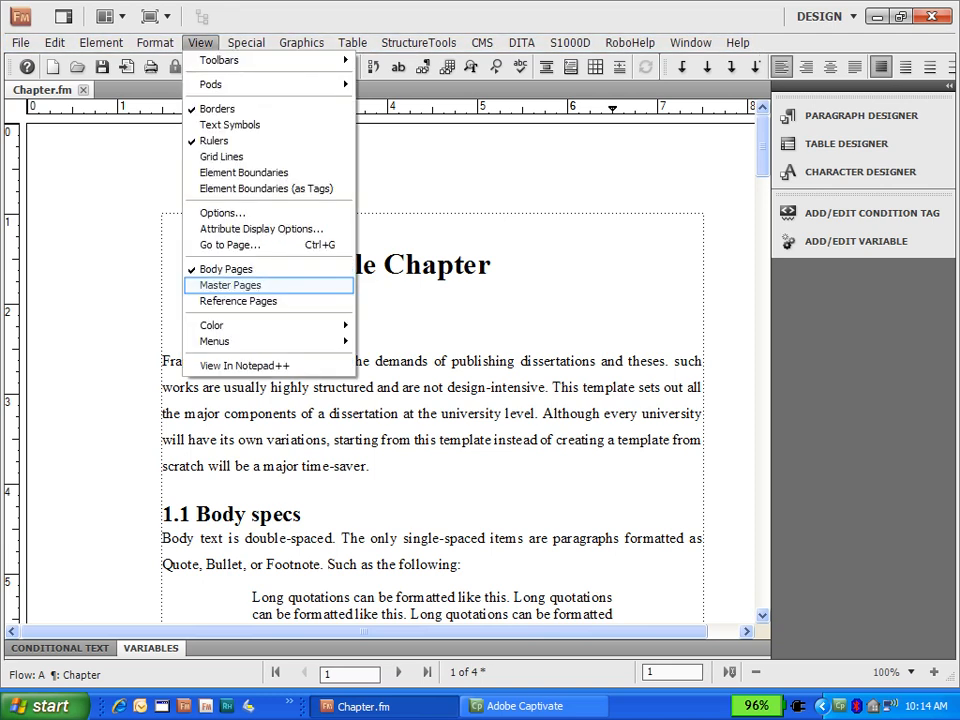
click(230, 285)
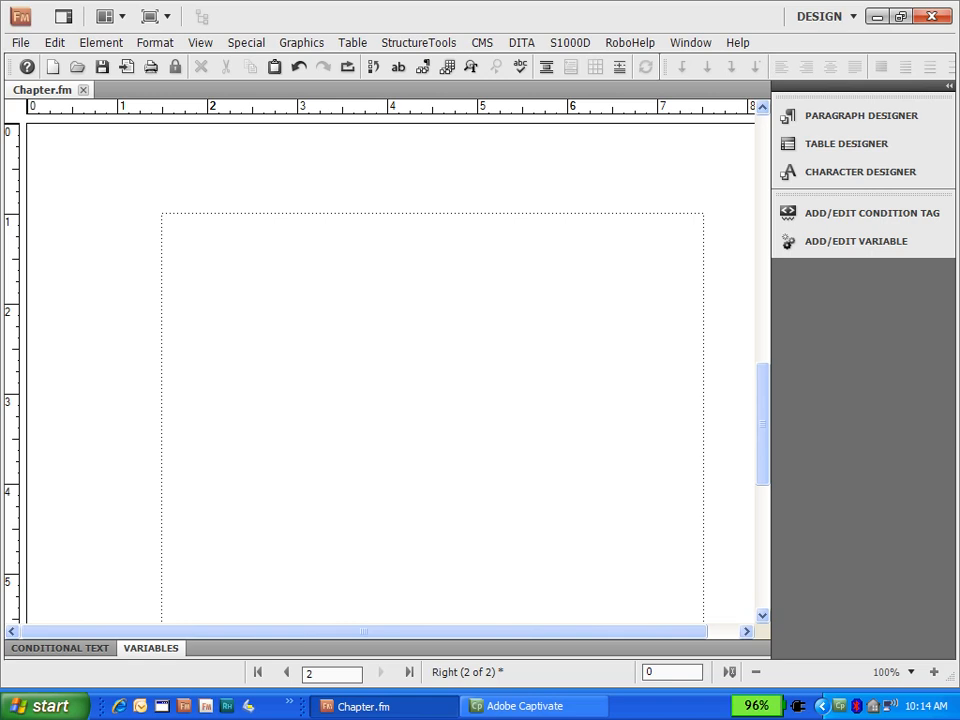
drag(760, 405, 752, 537)
click(697, 555)
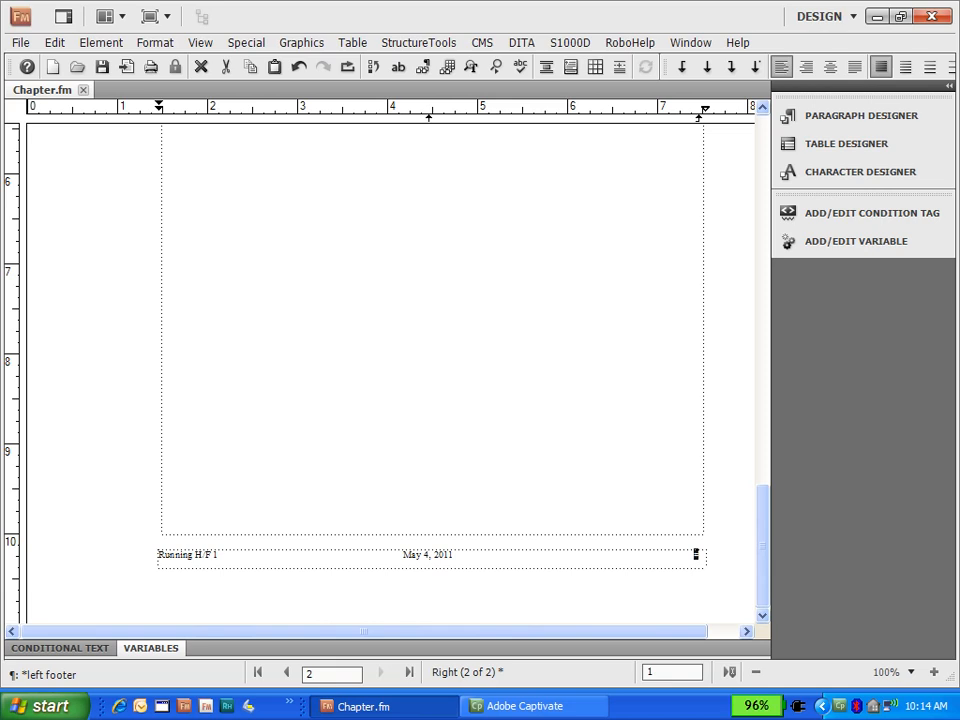
drag(763, 540, 760, 270)
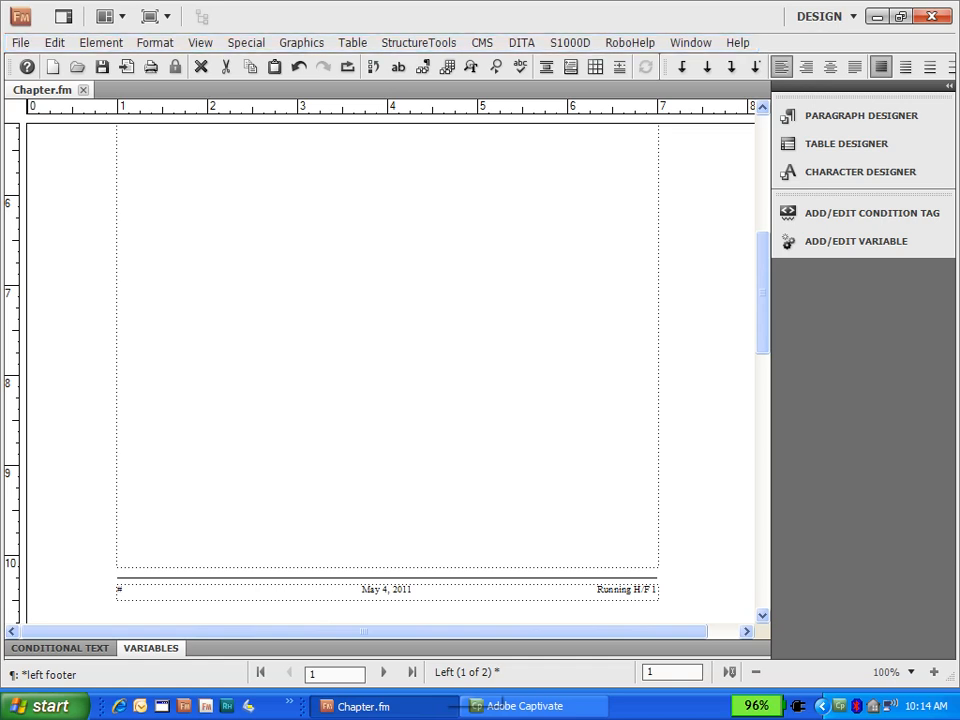
Step: Return to the body pages and zoom so that the whole first page fits in the window
click(200, 43)
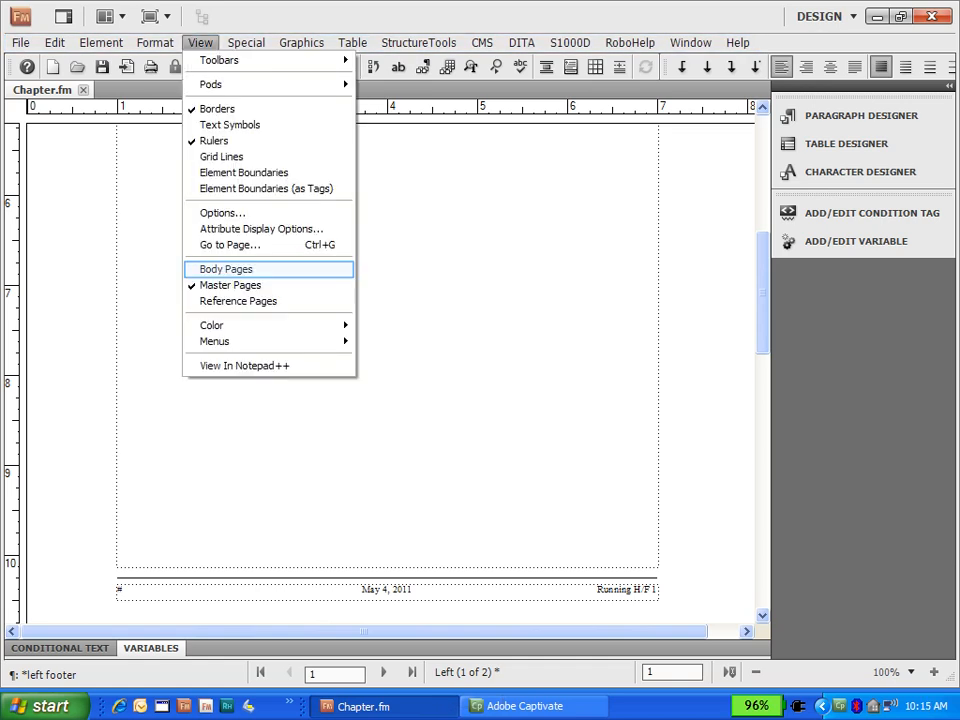
key(Return)
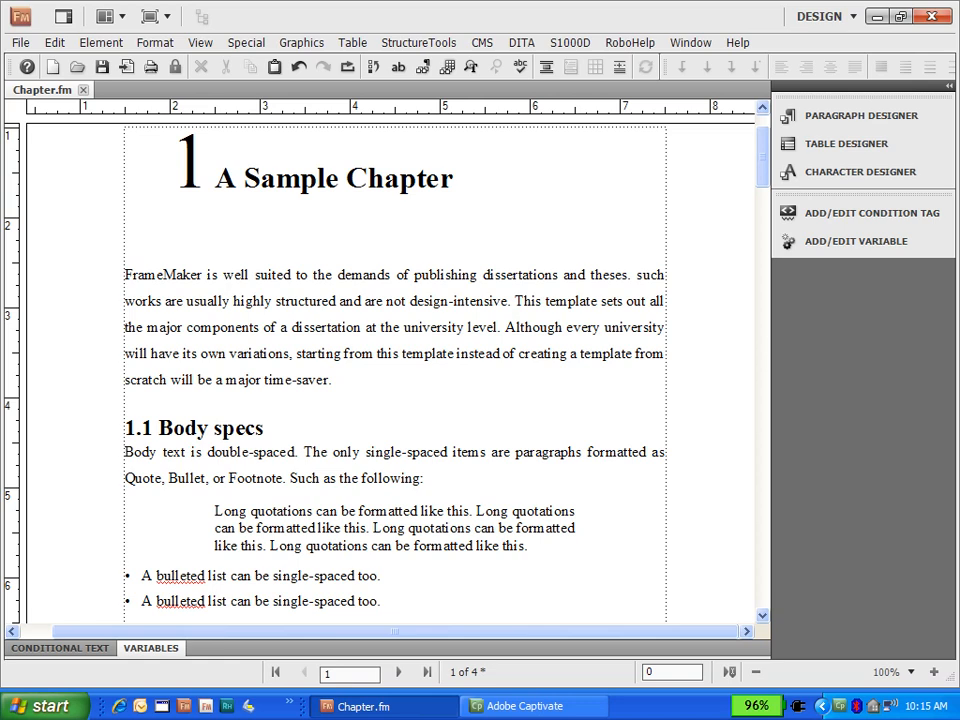
drag(763, 157, 763, 147)
click(540, 263)
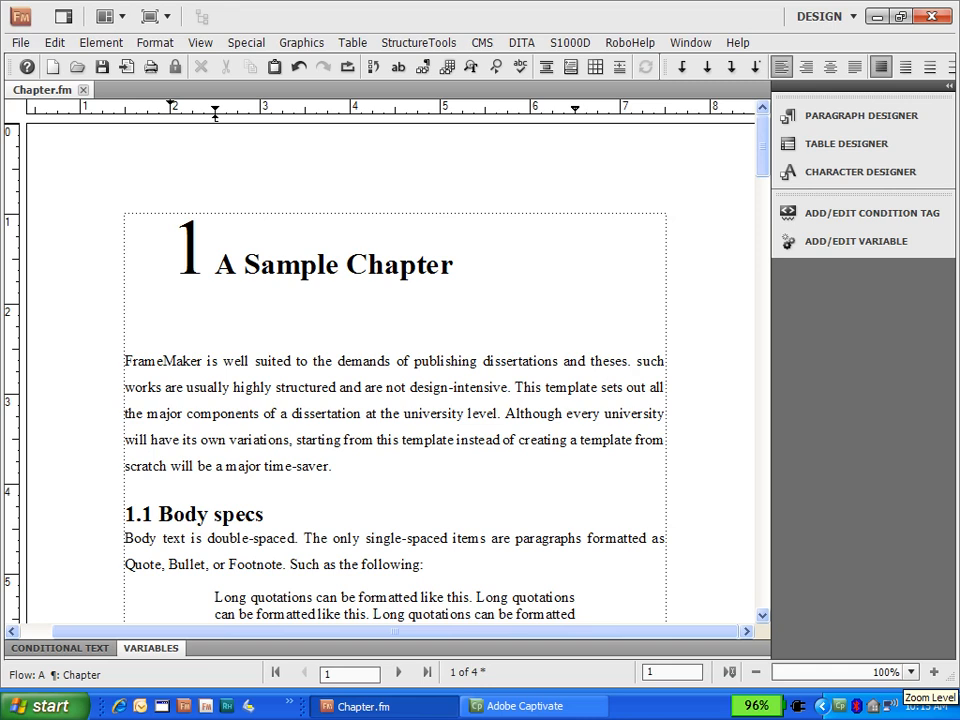
click(911, 672)
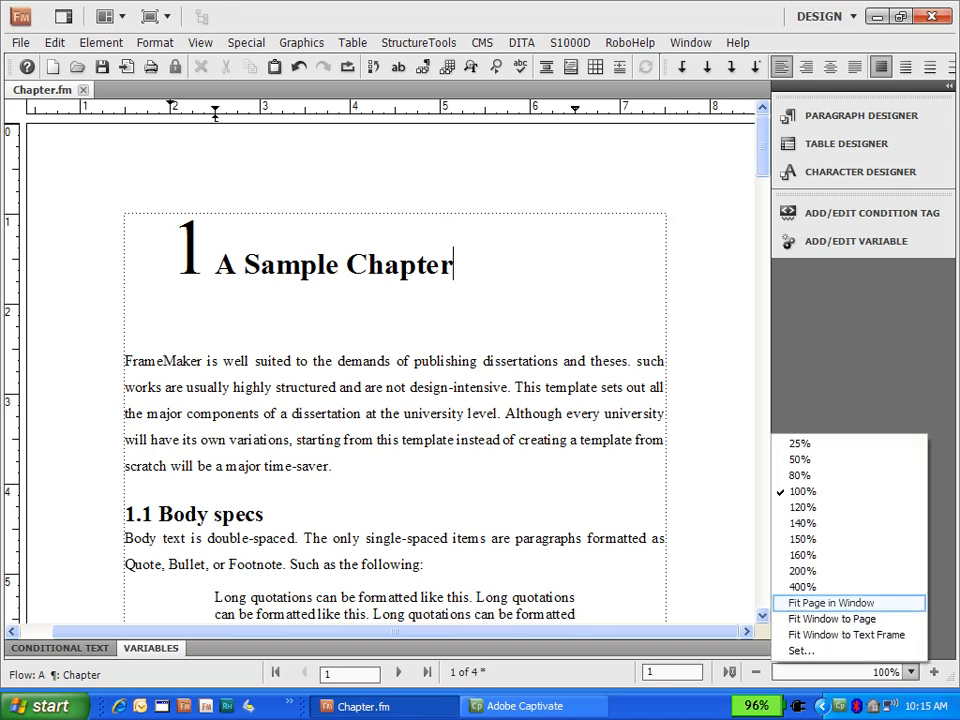
click(830, 603)
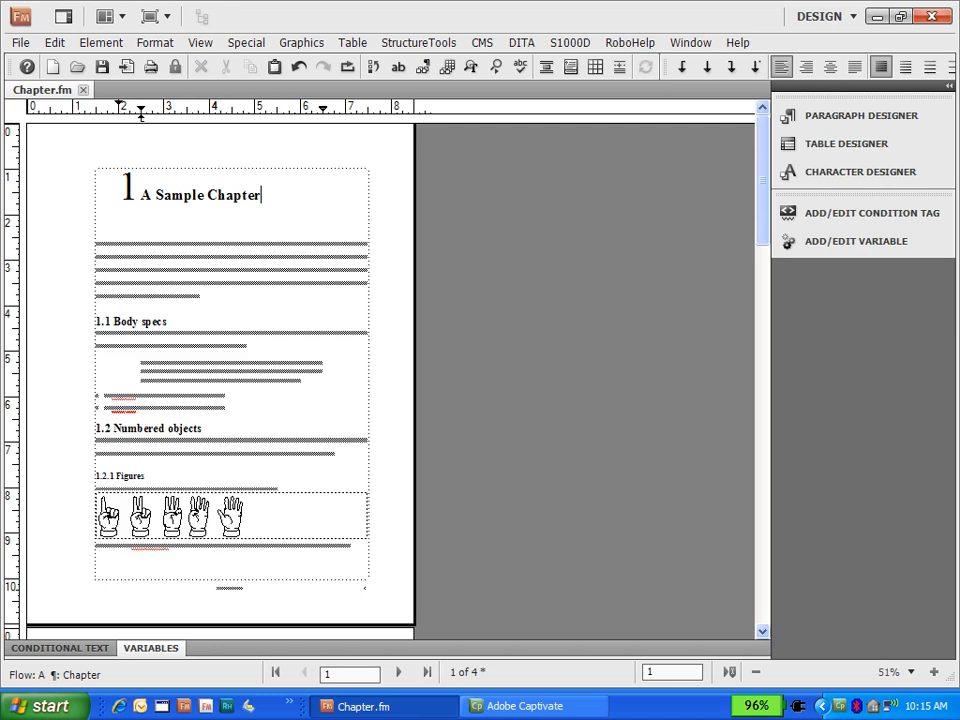
drag(763, 210, 761, 180)
Step: Switch to the master pages and add a master page named First, with its layout copied from the Right master page
click(200, 43)
key(Return)
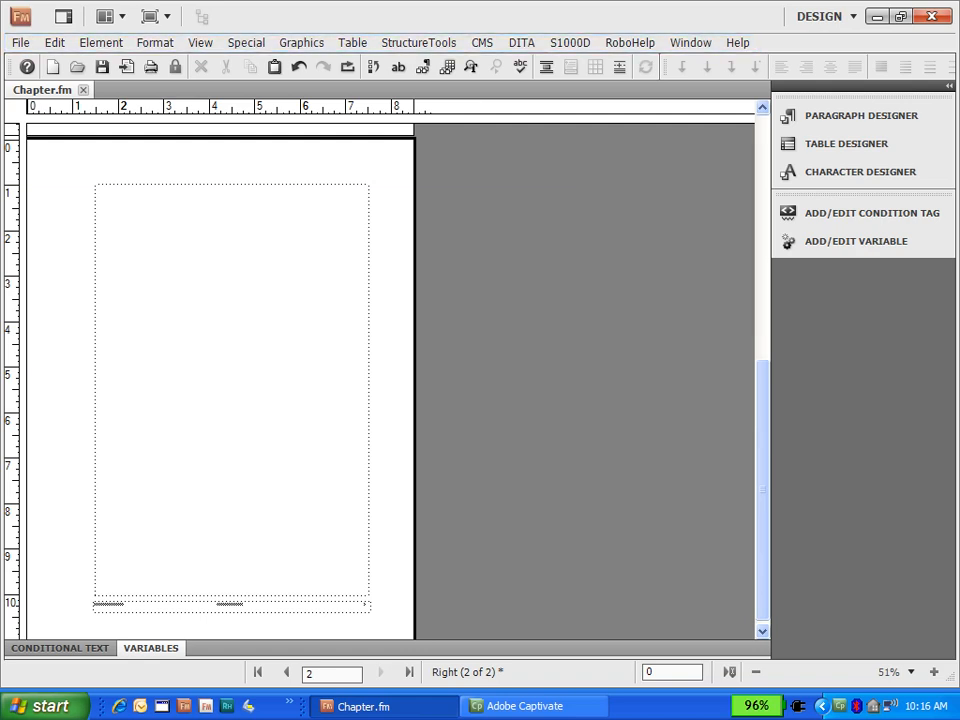
click(246, 43)
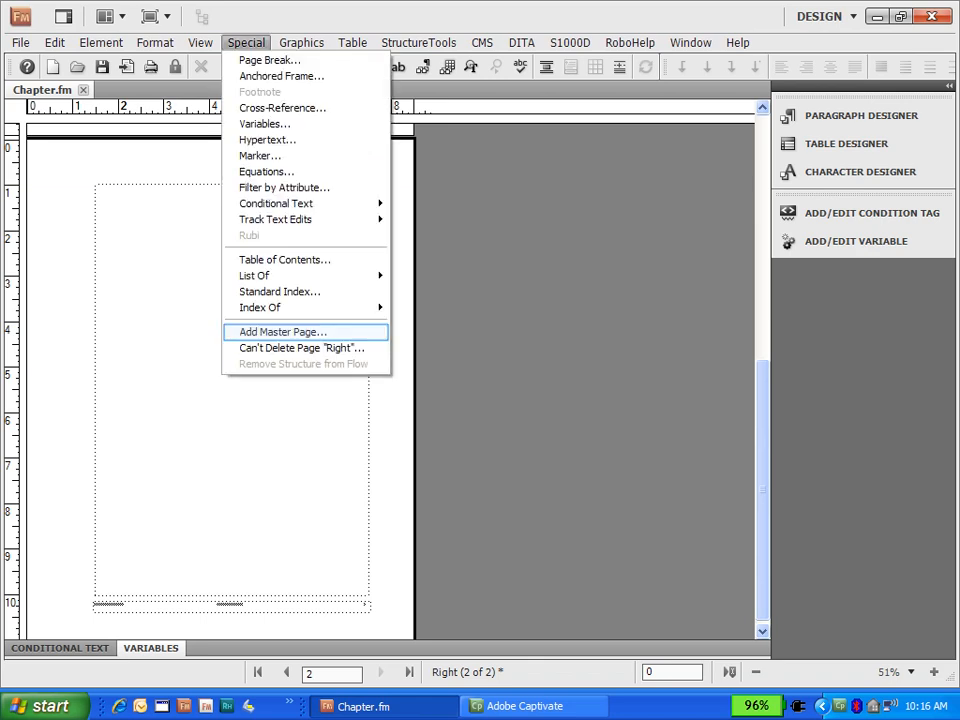
key(Return)
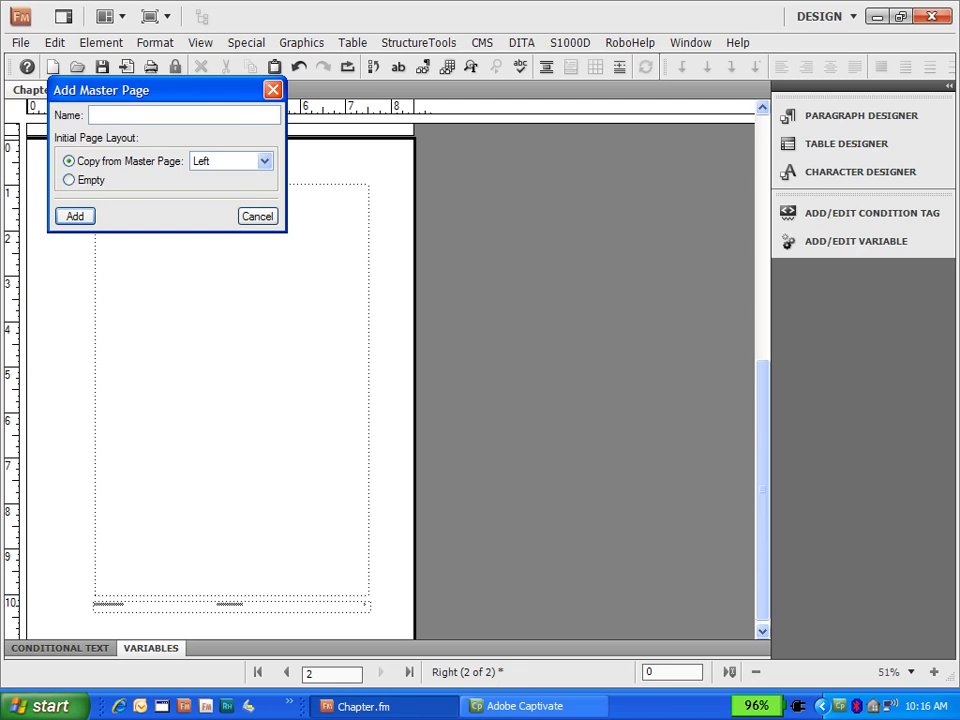
text(First)
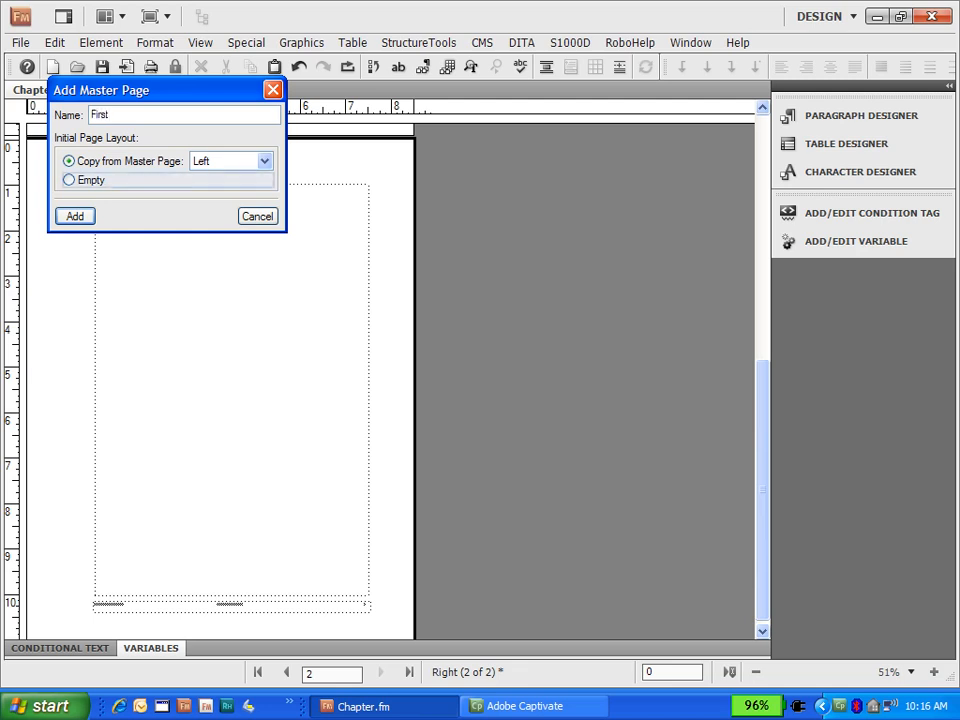
click(69, 180)
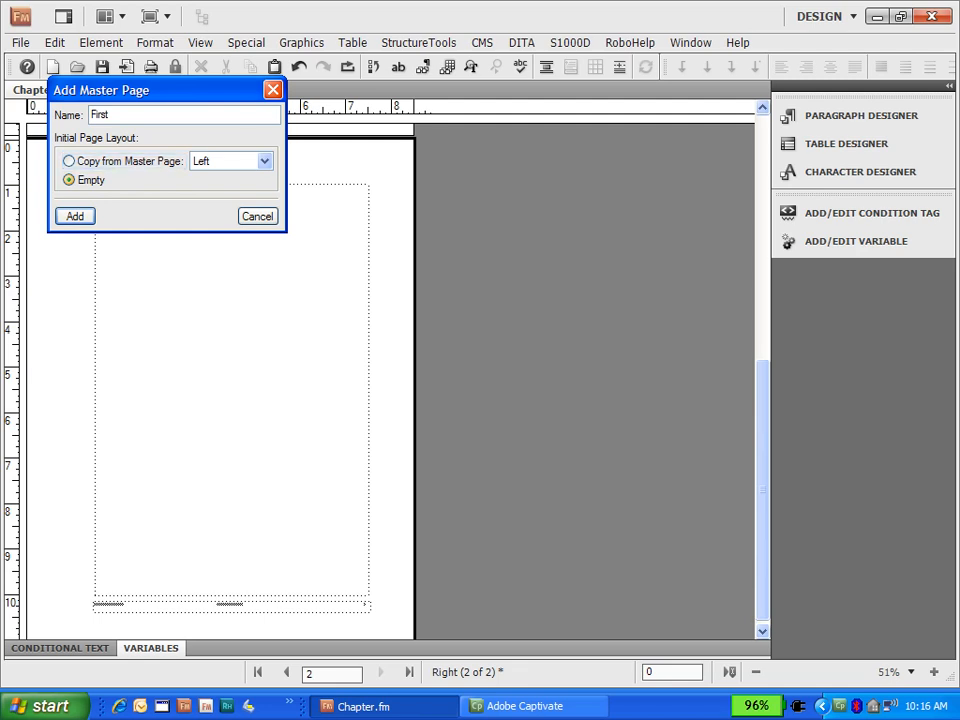
click(69, 161)
click(264, 161)
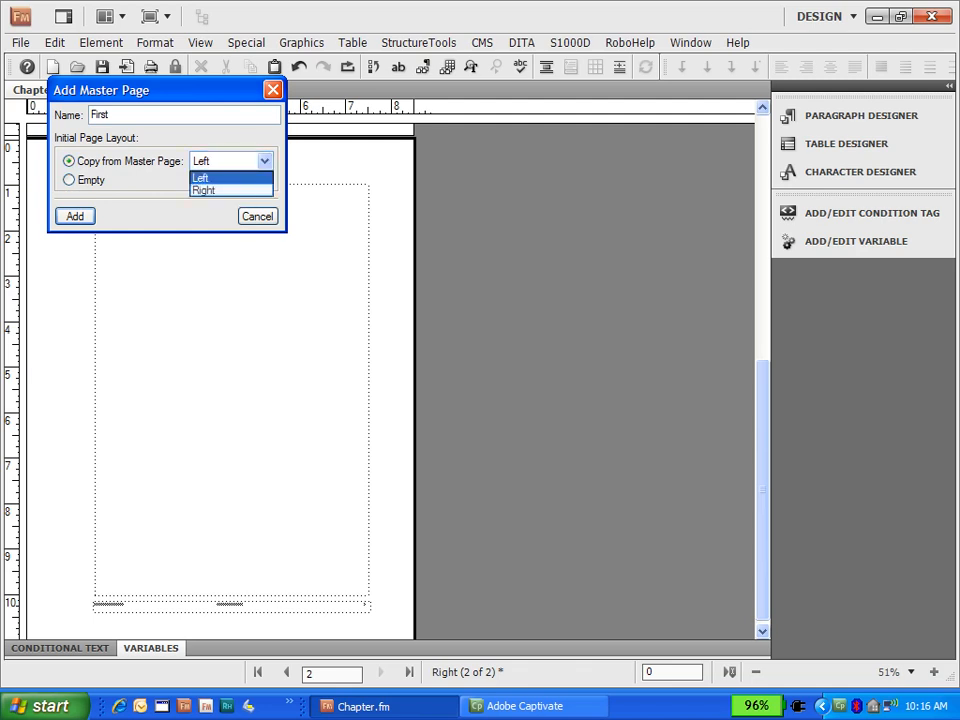
click(205, 190)
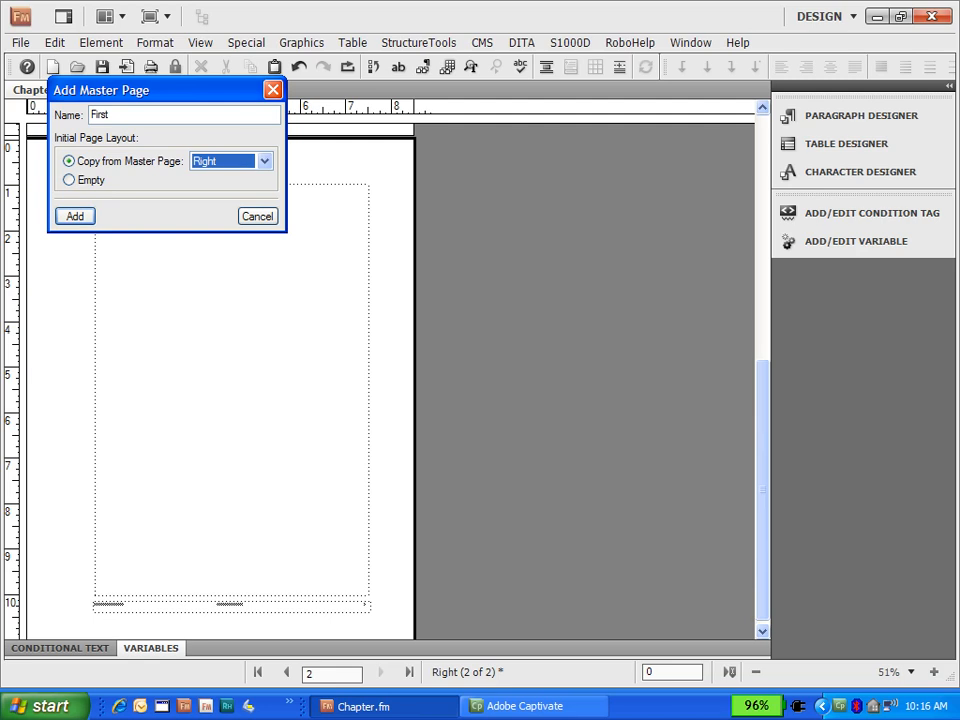
key(Return)
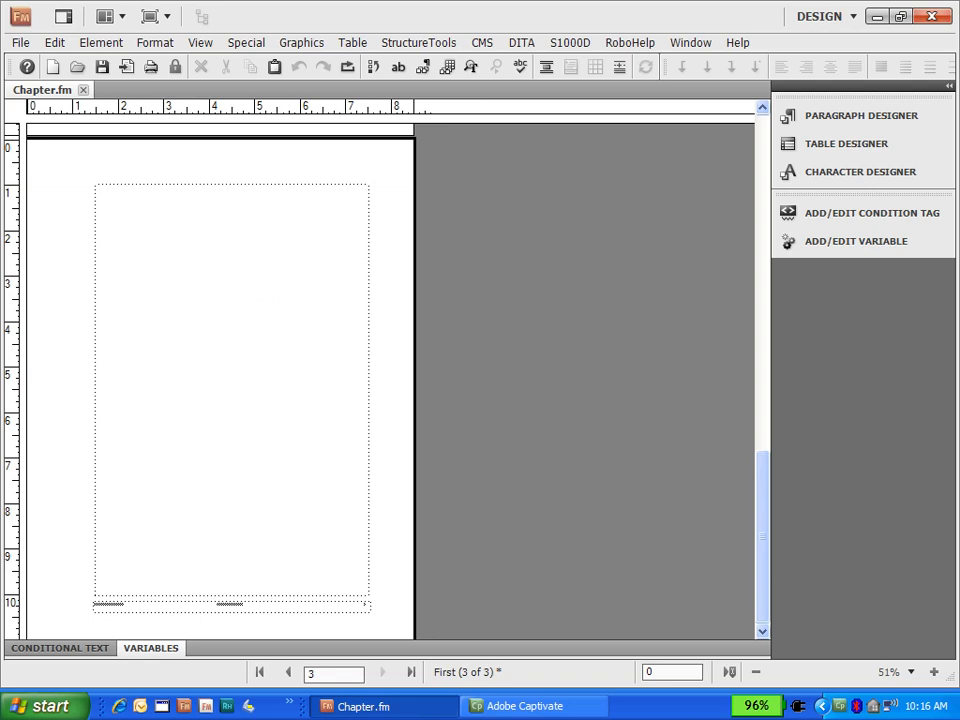
Step: Shorten the main text frame on the First master page by lowering its upper edge to about 5 inches on the ruler
ctrl+click(264, 299)
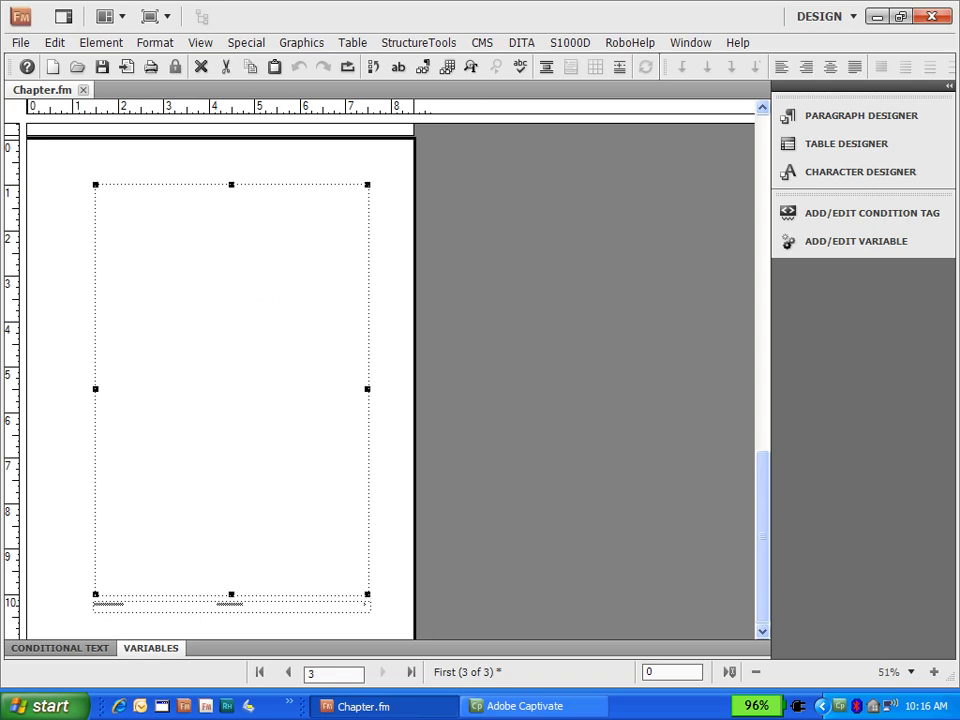
drag(231, 184, 231, 366)
click(228, 283)
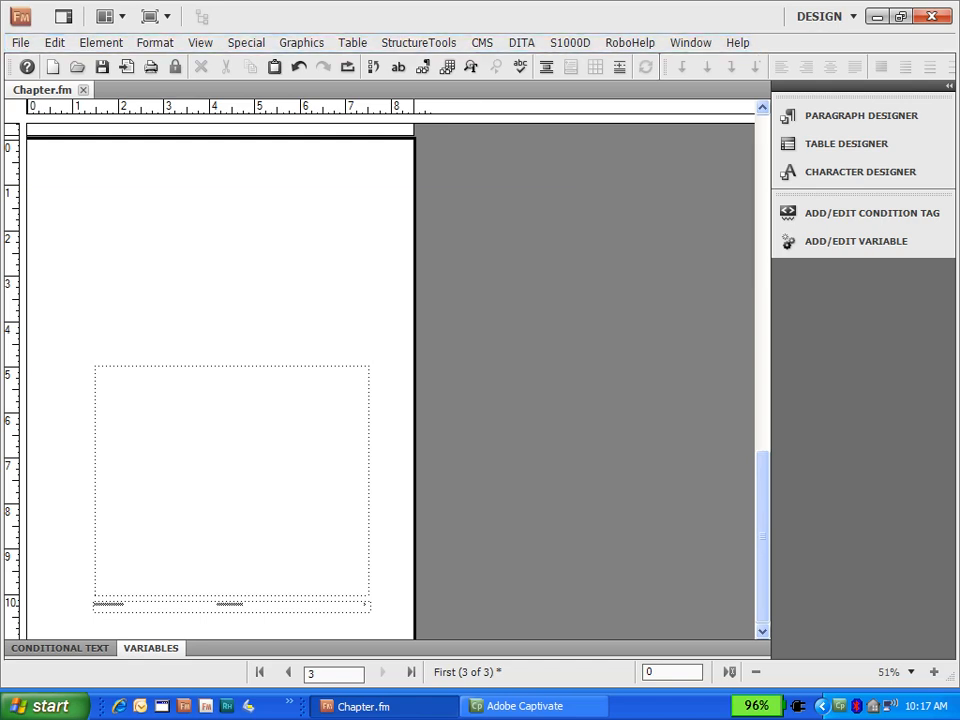
Step: Import FM10_3in_boxshot.png from the Graphics folder by reference onto the First master page
click(20, 43)
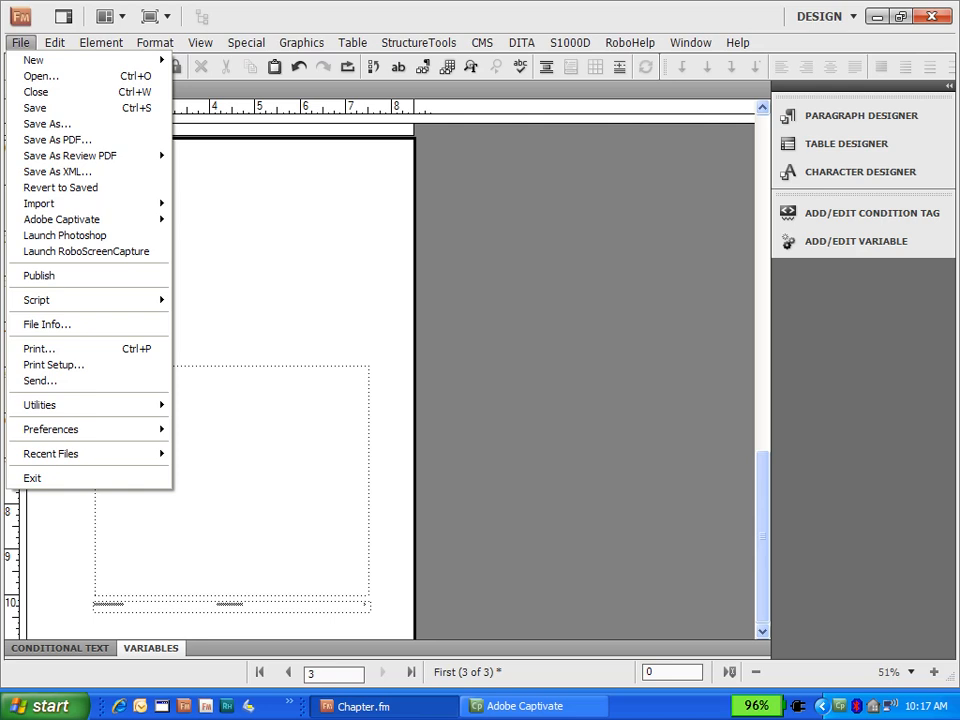
mouse_move(88, 204)
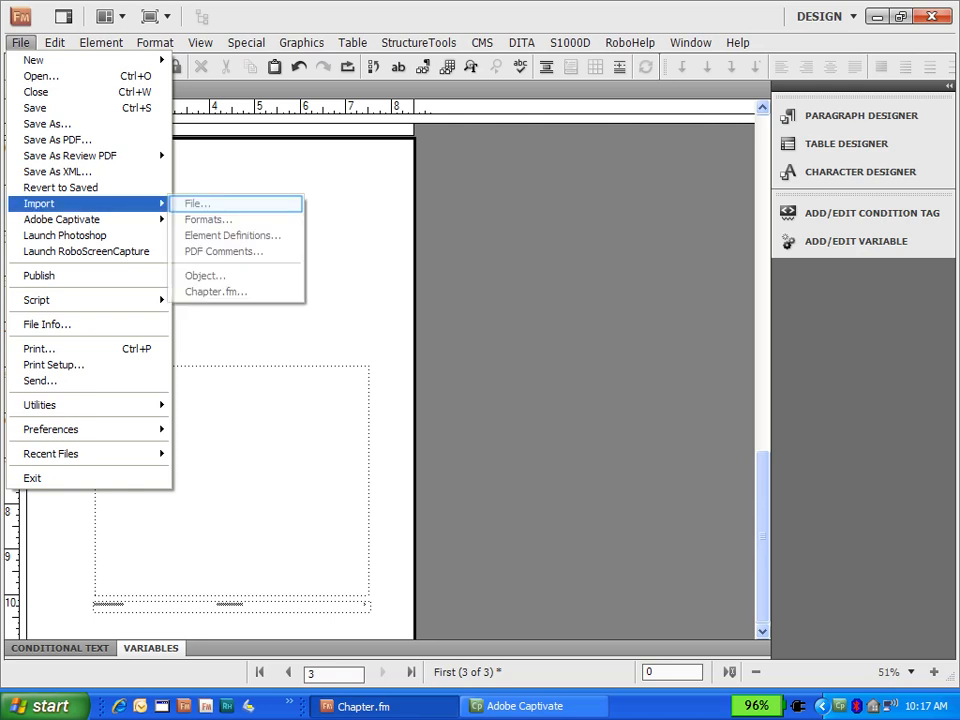
click(215, 204)
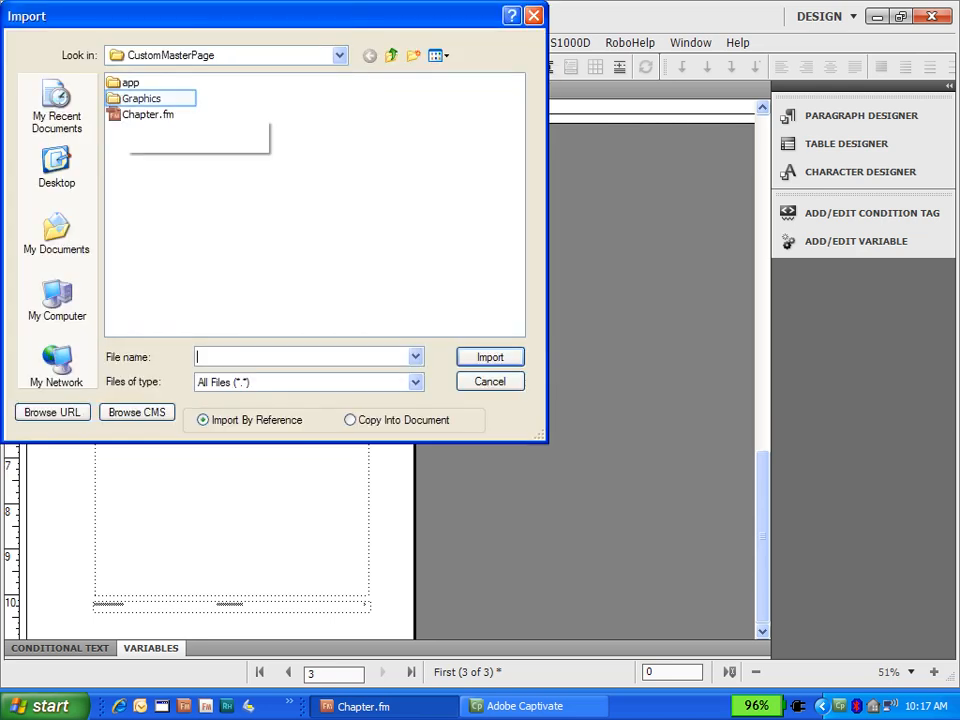
double_click(141, 98)
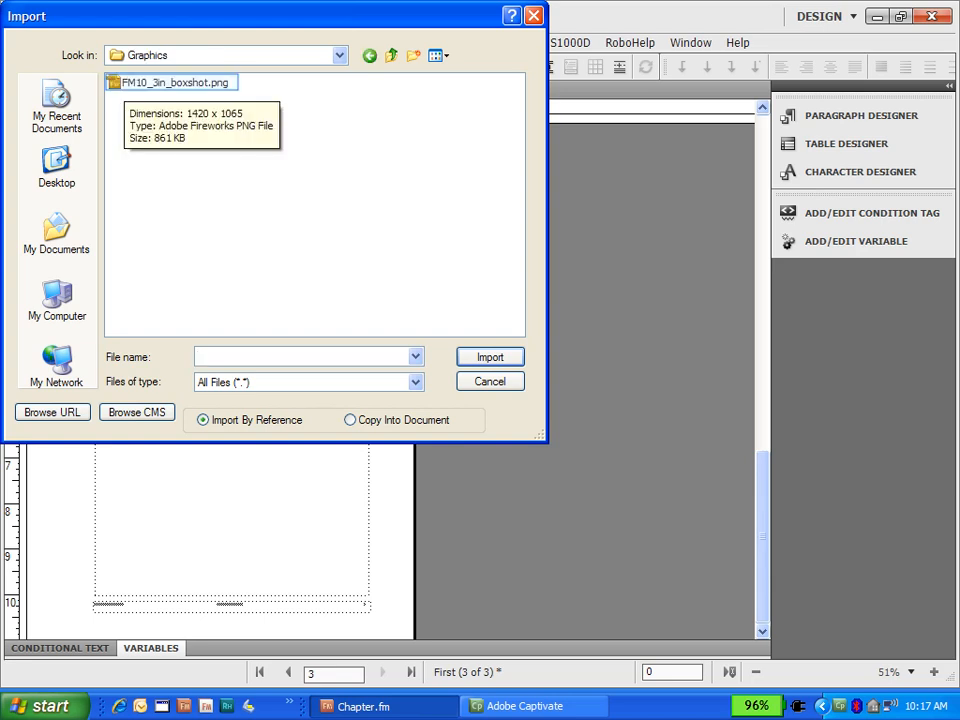
click(140, 83)
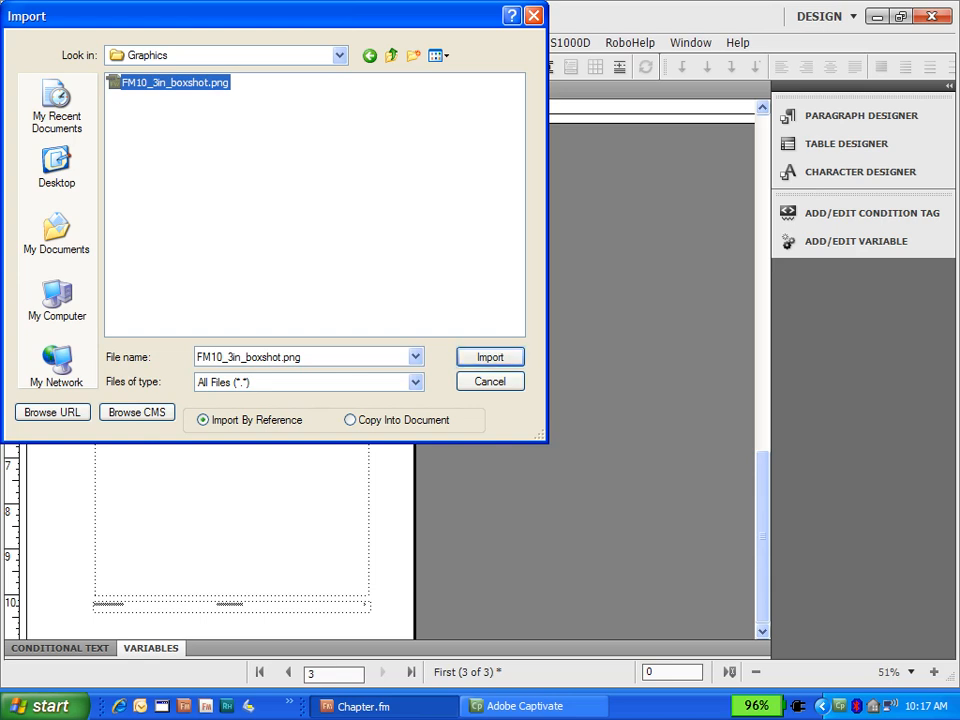
key(Return)
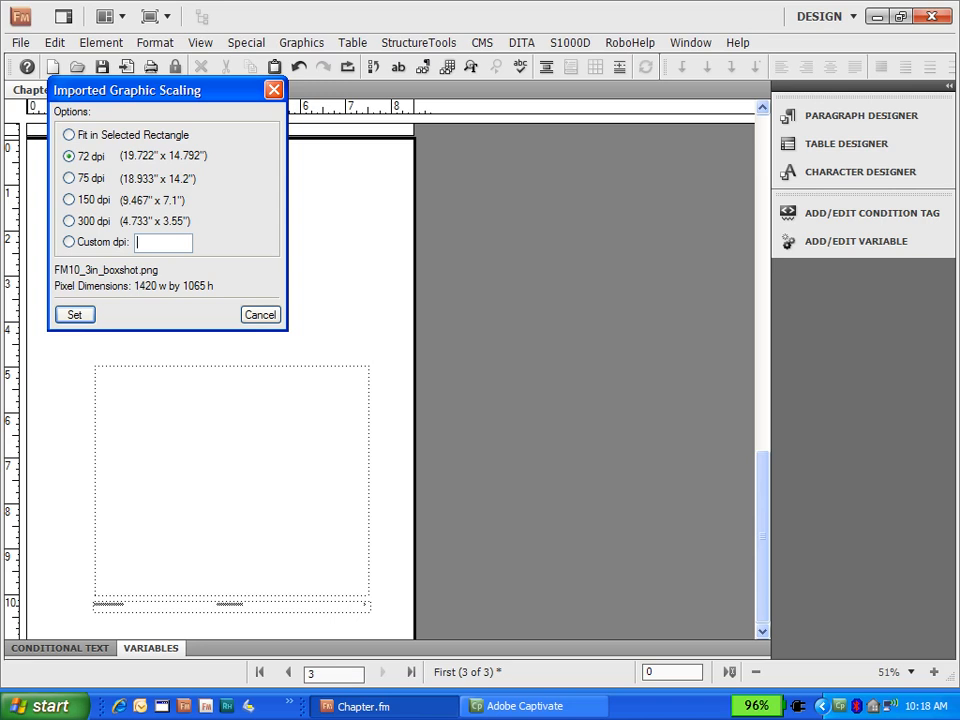
Step: Scale the imported graphic at 300 dpi and position it in the empty area above the main text frame
drag(175, 92, 551, 210)
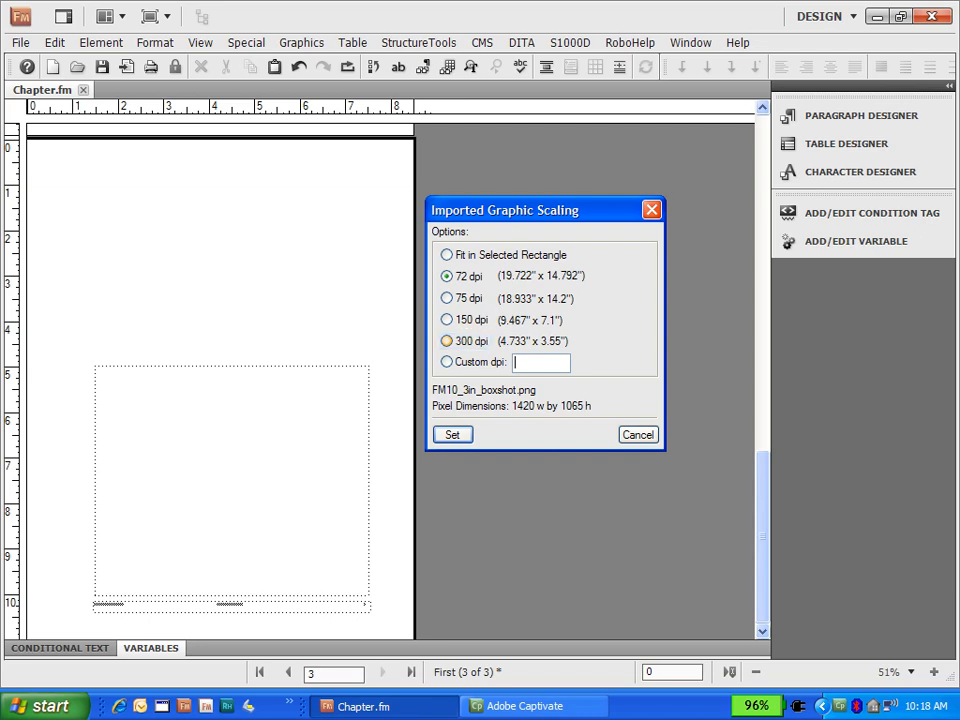
click(446, 341)
key(Return)
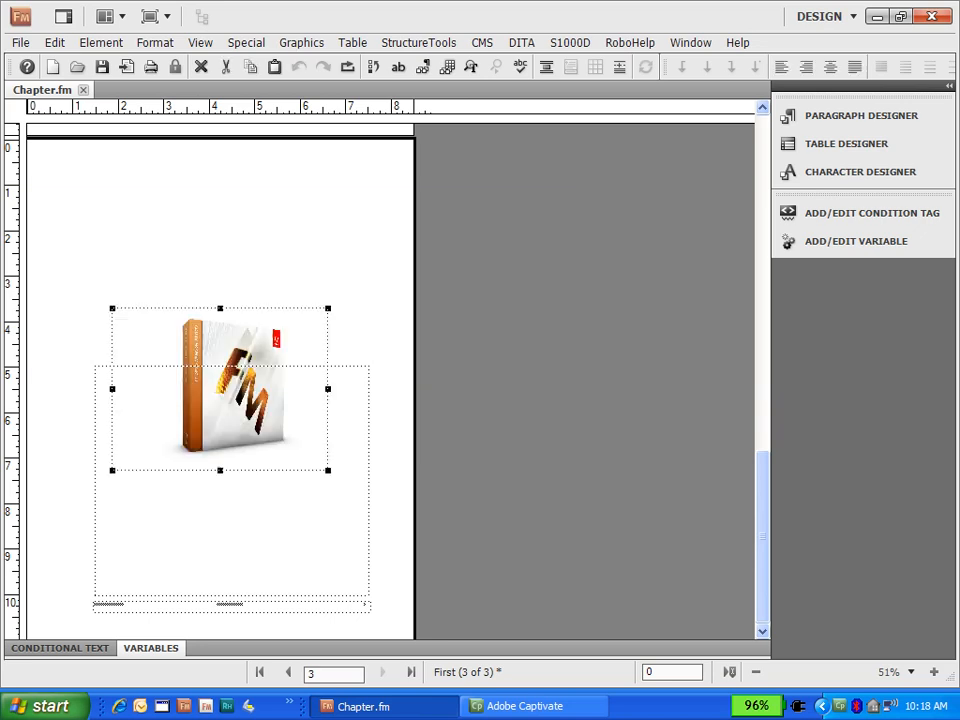
drag(257, 335, 285, 231)
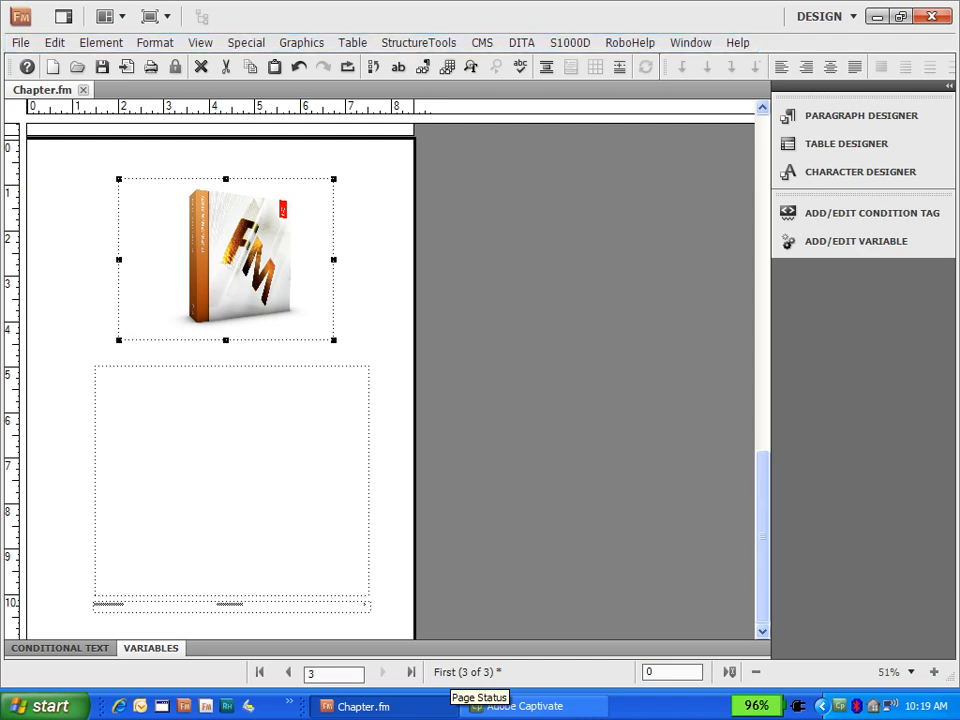
Step: Return to the body pages and apply the custom master page First to the current page, page 1
click(200, 43)
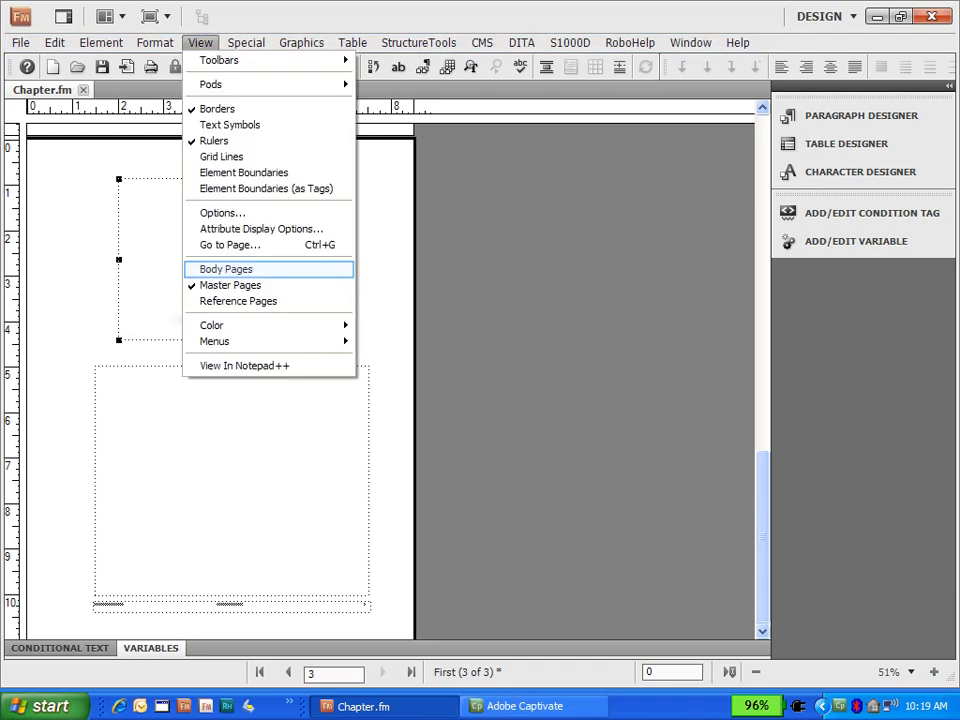
key(Return)
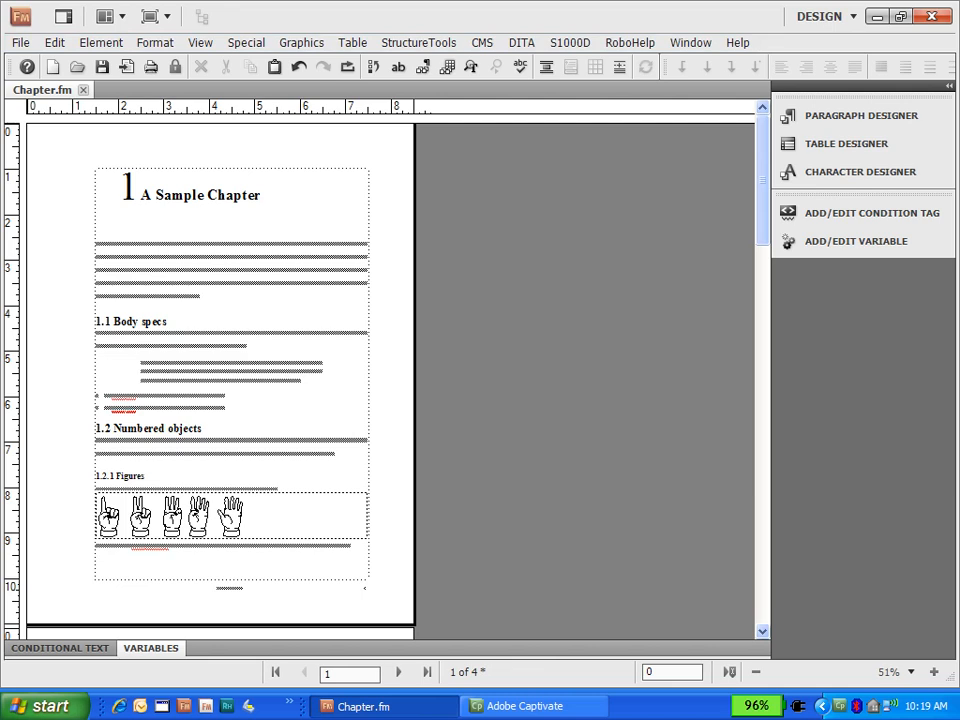
click(155, 43)
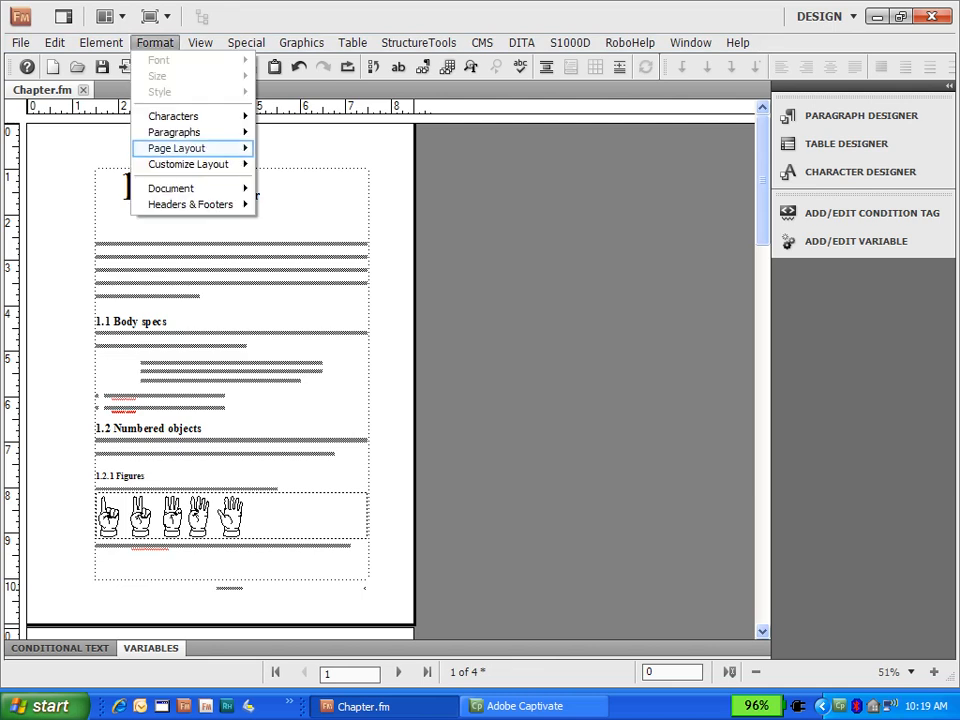
mouse_move(177, 148)
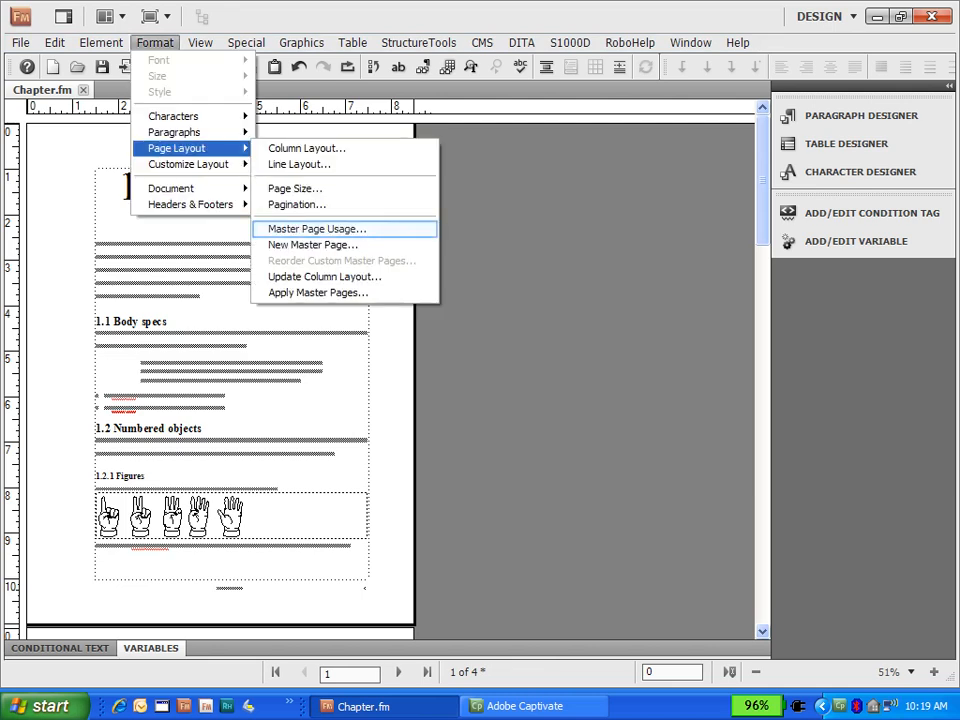
click(317, 229)
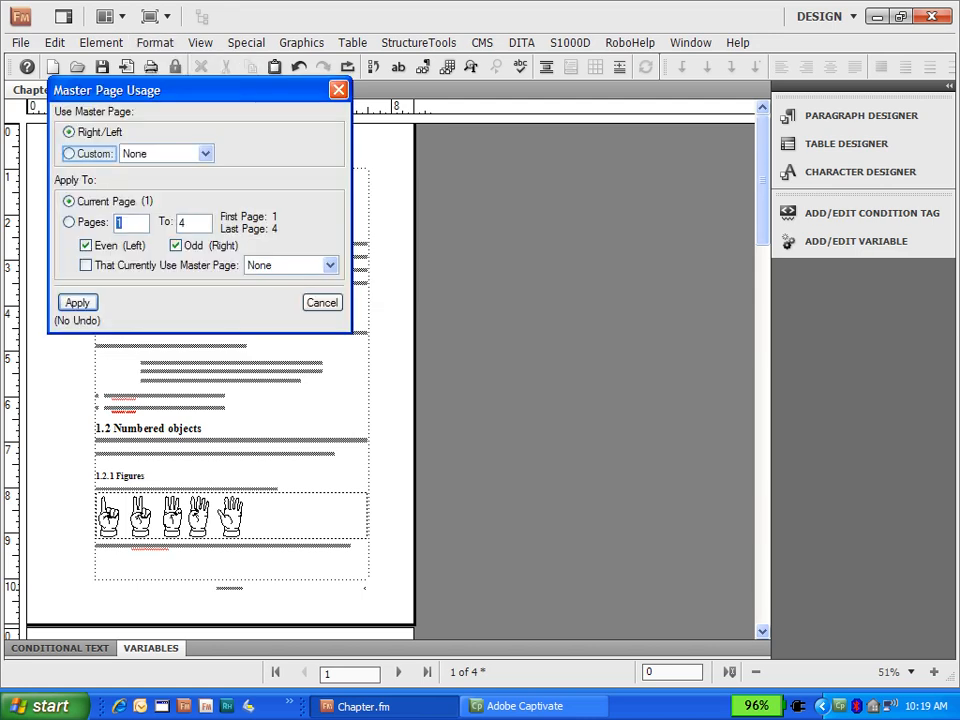
click(69, 154)
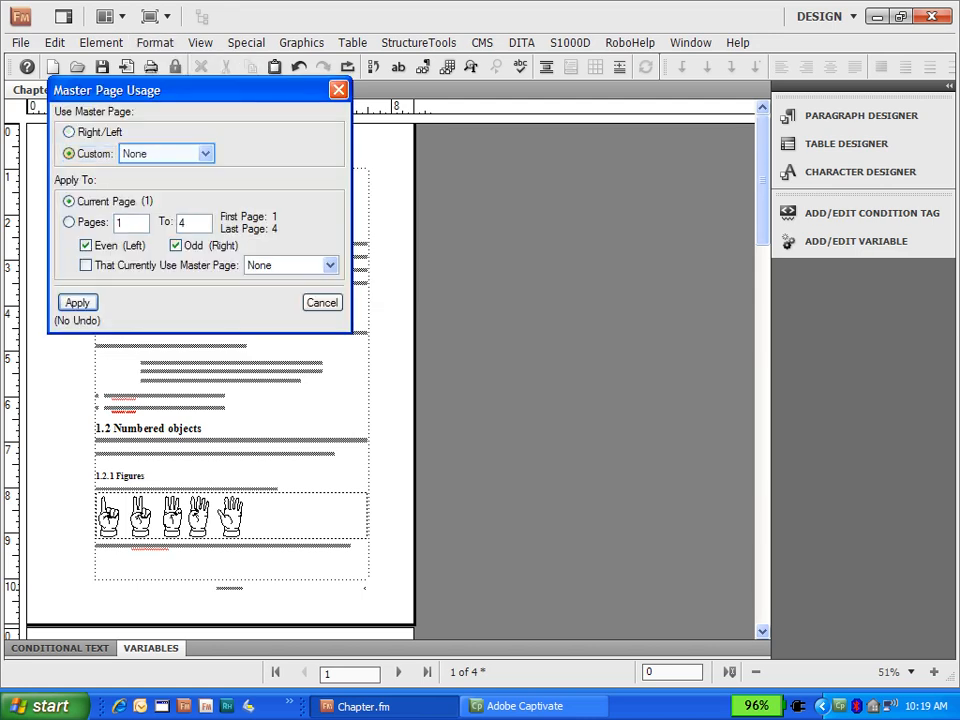
click(206, 154)
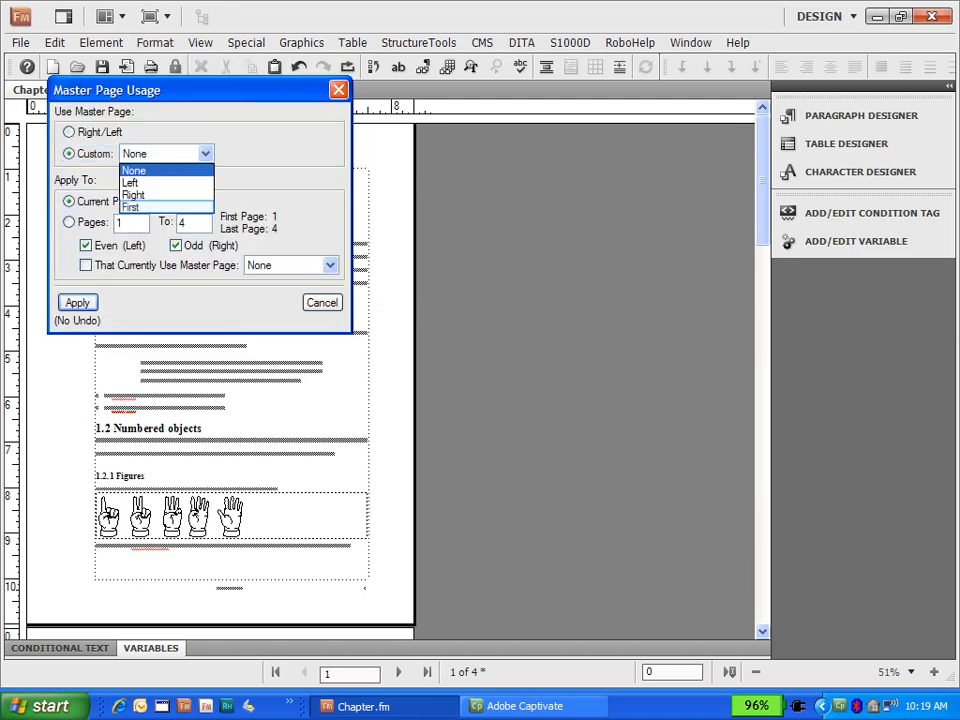
click(132, 207)
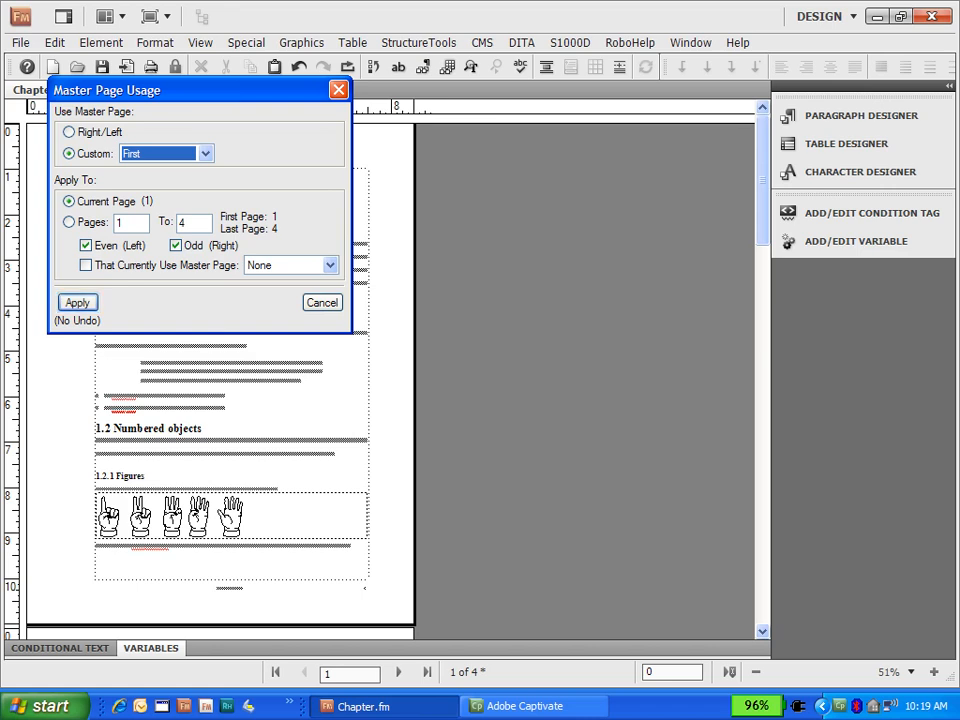
key(Return)
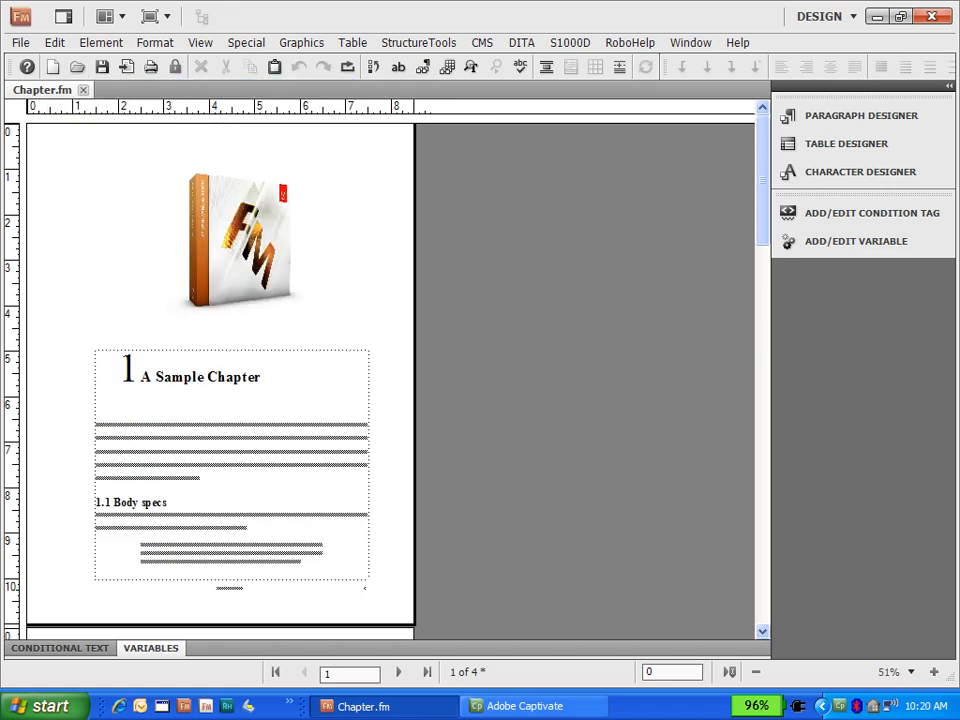
Step: Switch to the master pages and add a master page named LandscapeRight, with its layout copied from the Right master page
drag(763, 170, 763, 310)
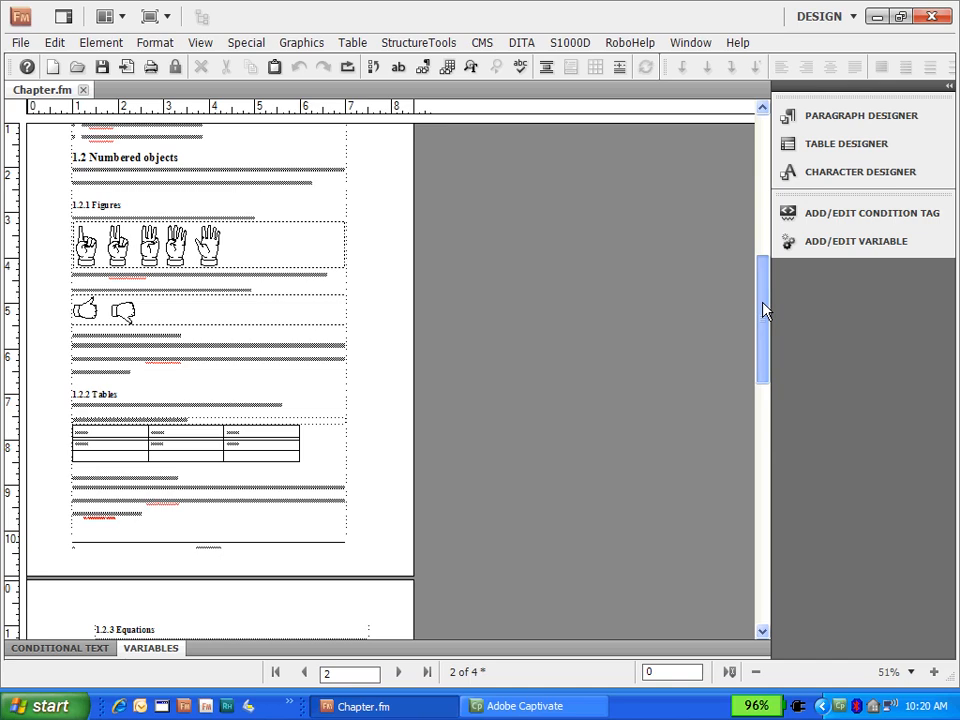
drag(763, 310, 763, 175)
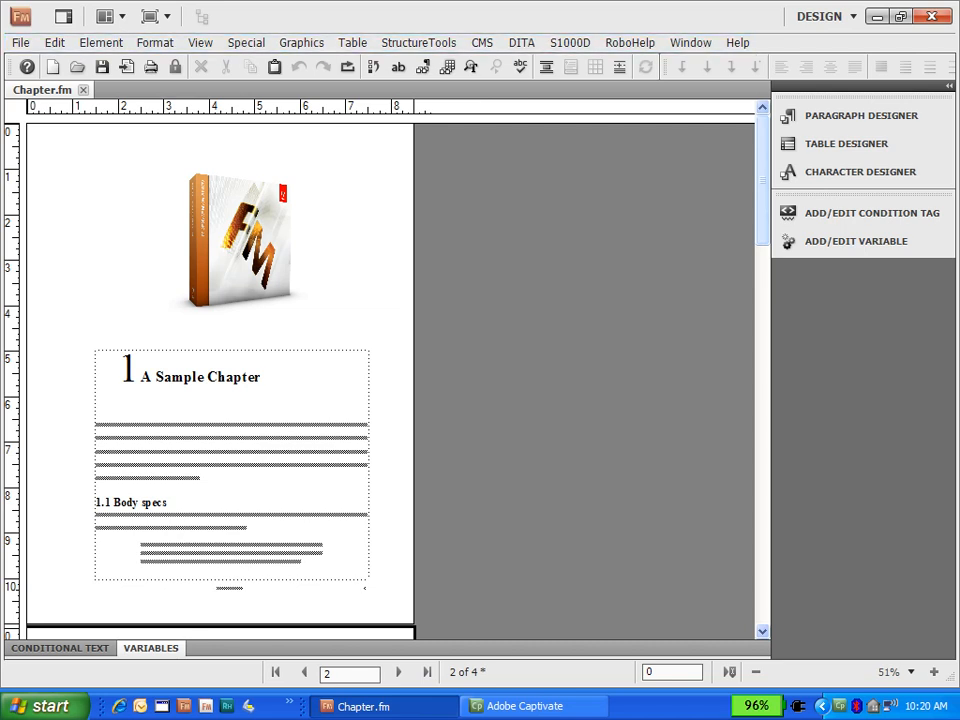
click(200, 43)
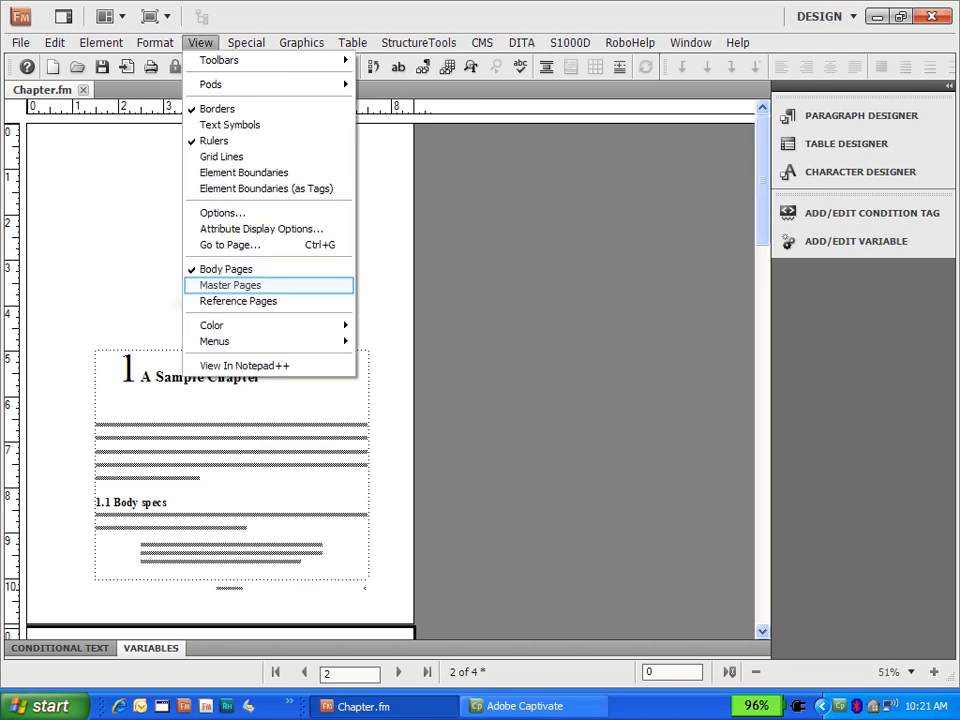
click(230, 285)
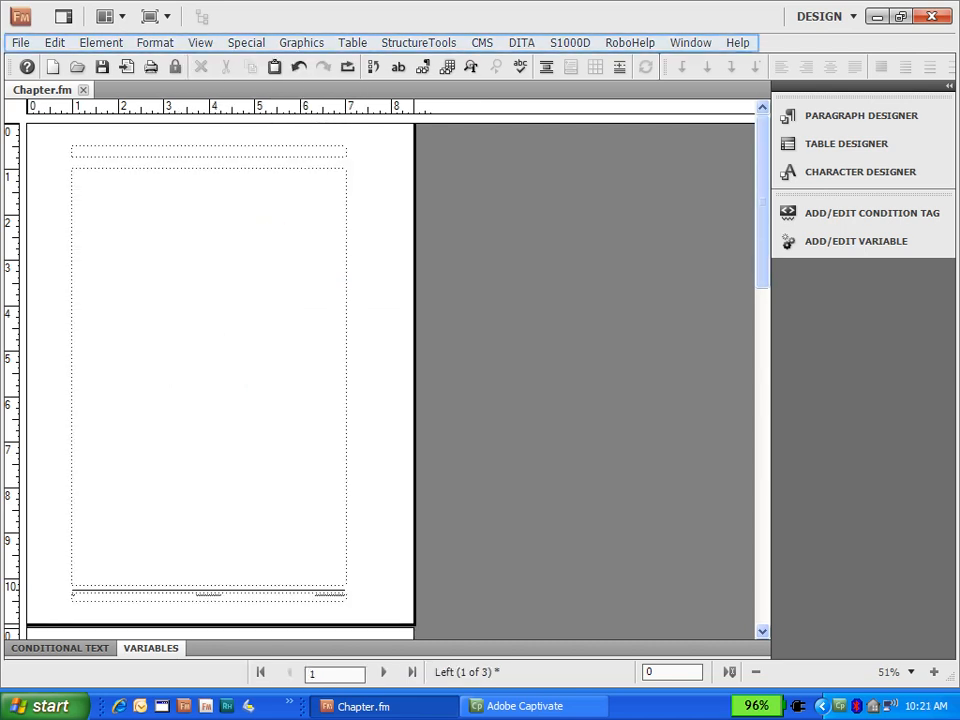
click(246, 43)
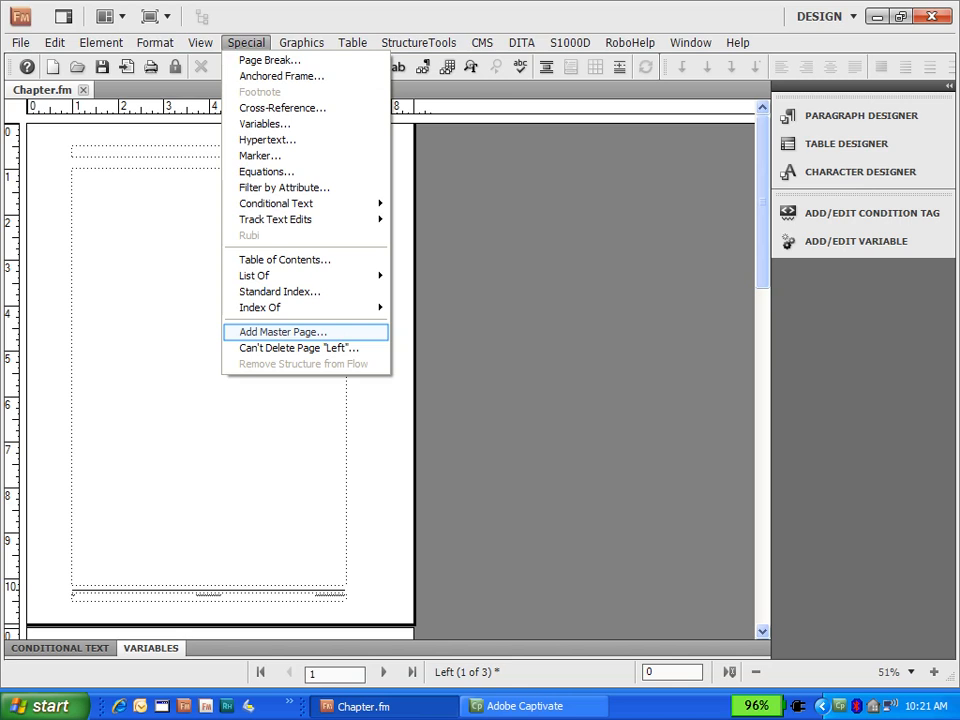
click(283, 332)
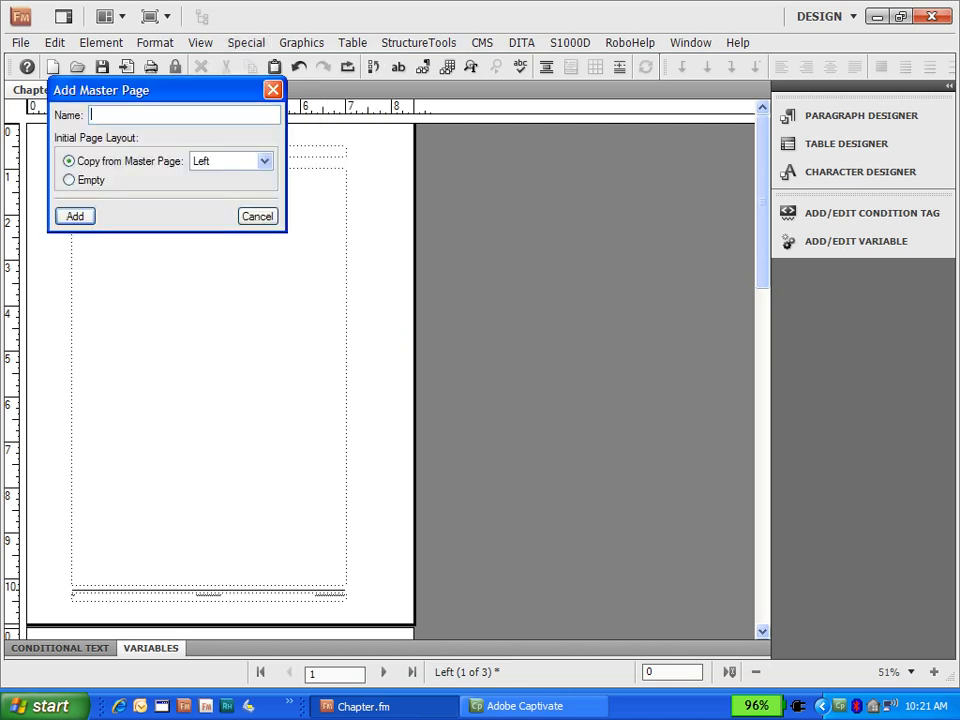
text(LandscapeRight)
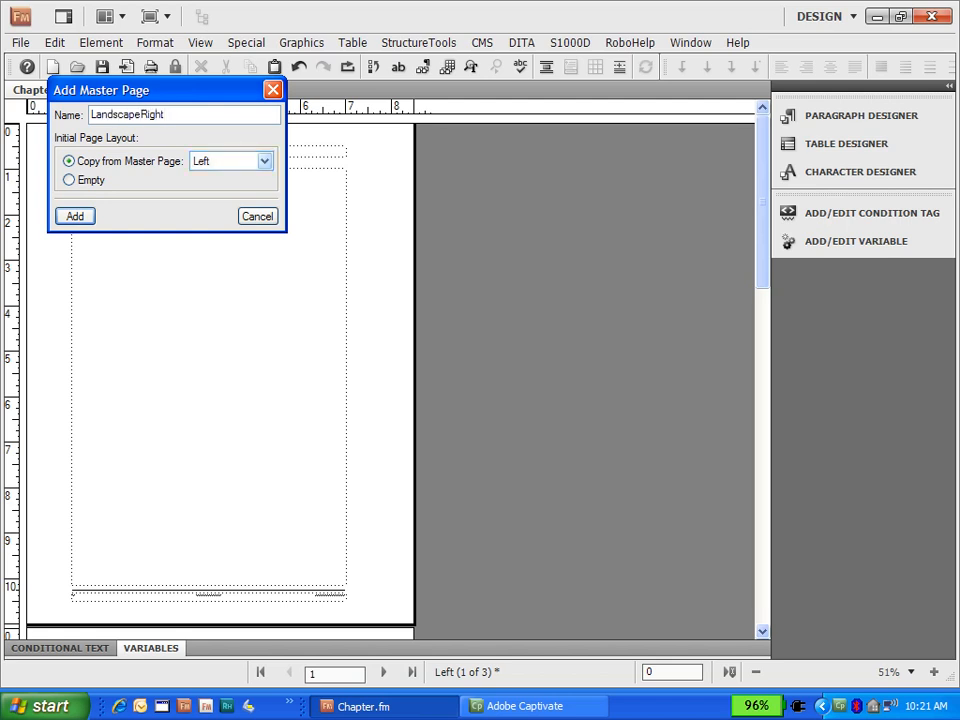
click(265, 161)
click(203, 190)
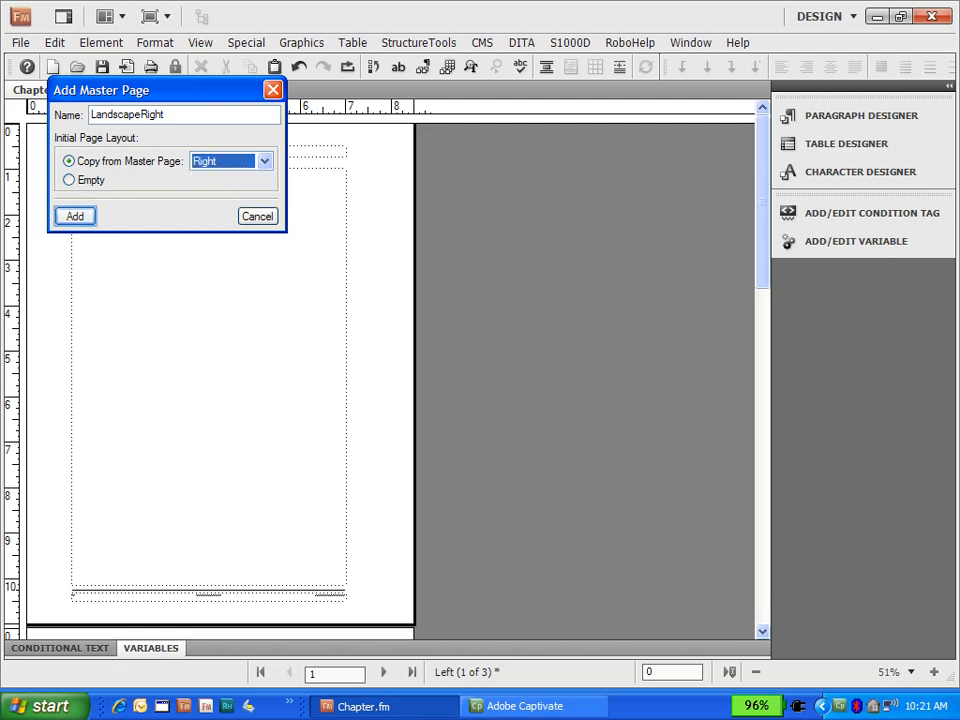
click(75, 216)
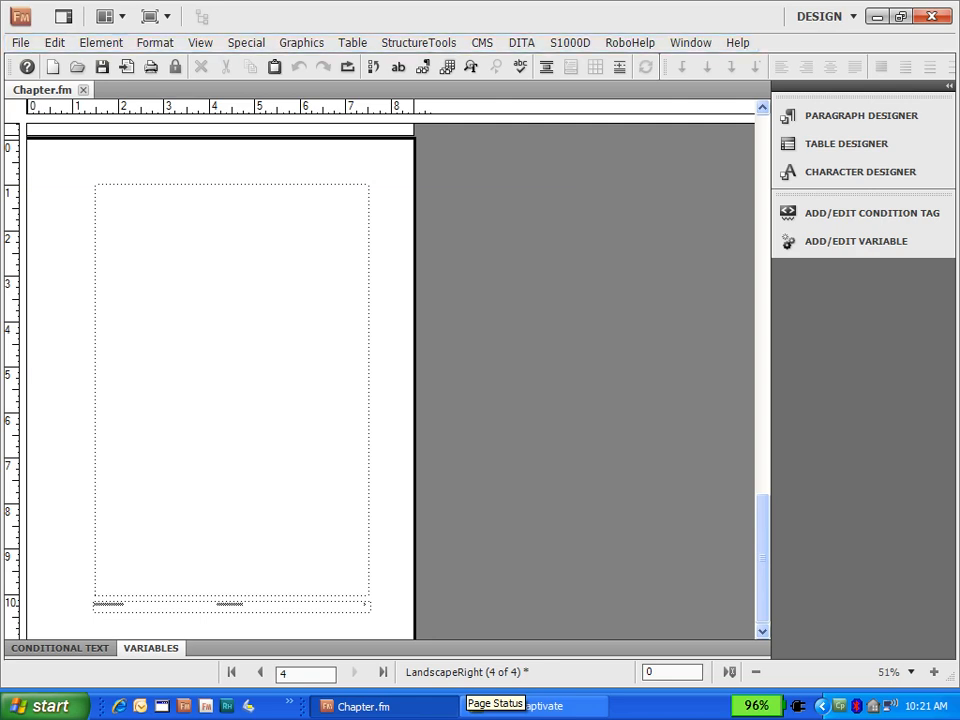
Step: Rotate the LandscapeRight master page clockwise
click(155, 43)
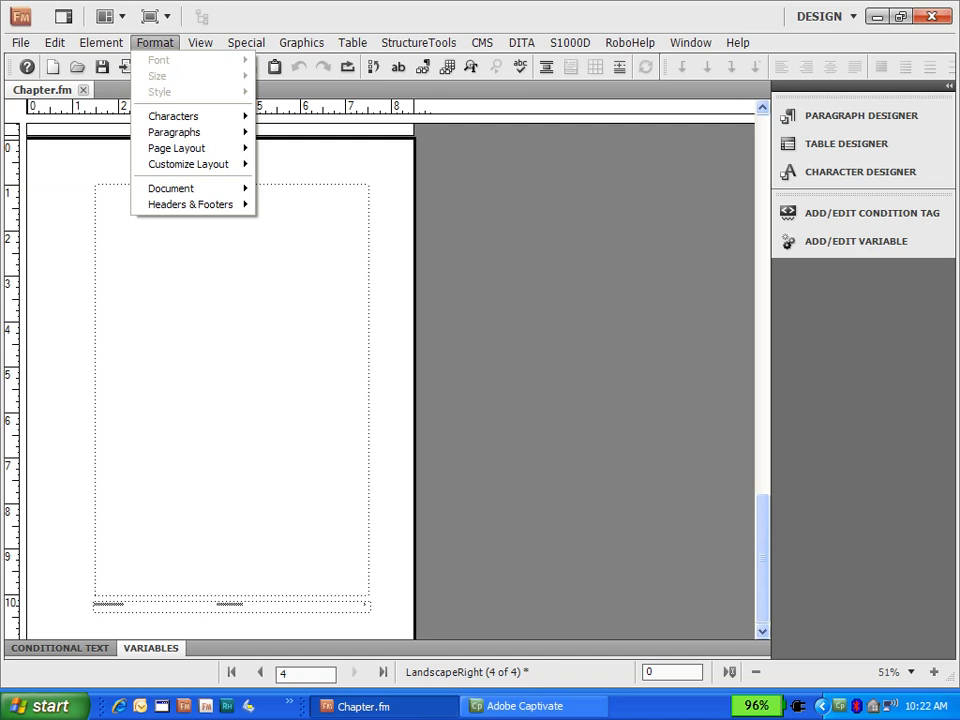
mouse_move(189, 164)
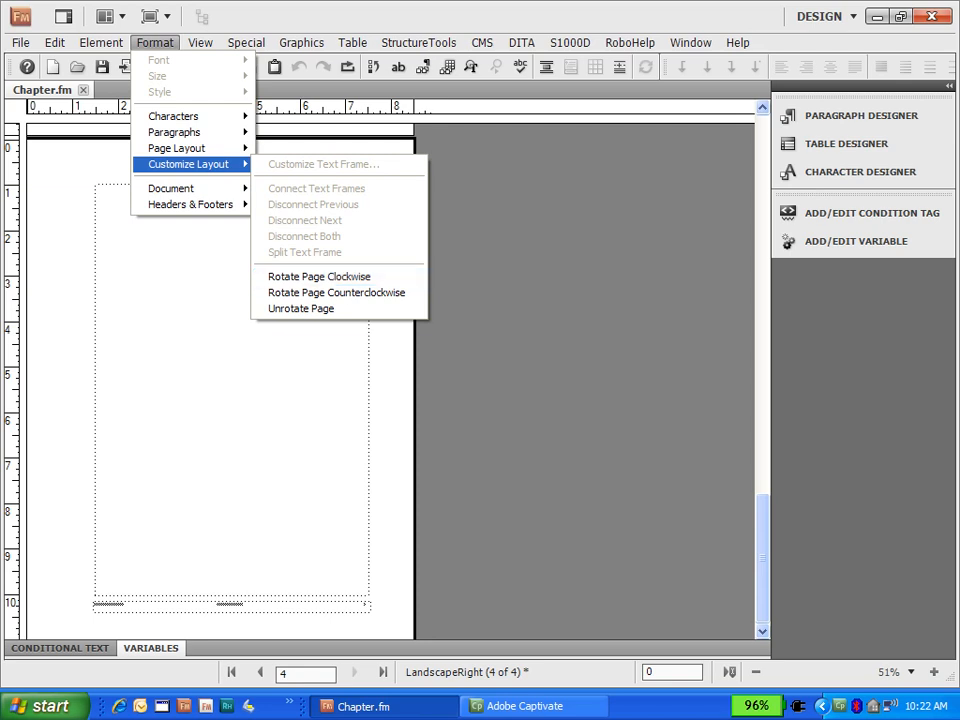
click(319, 277)
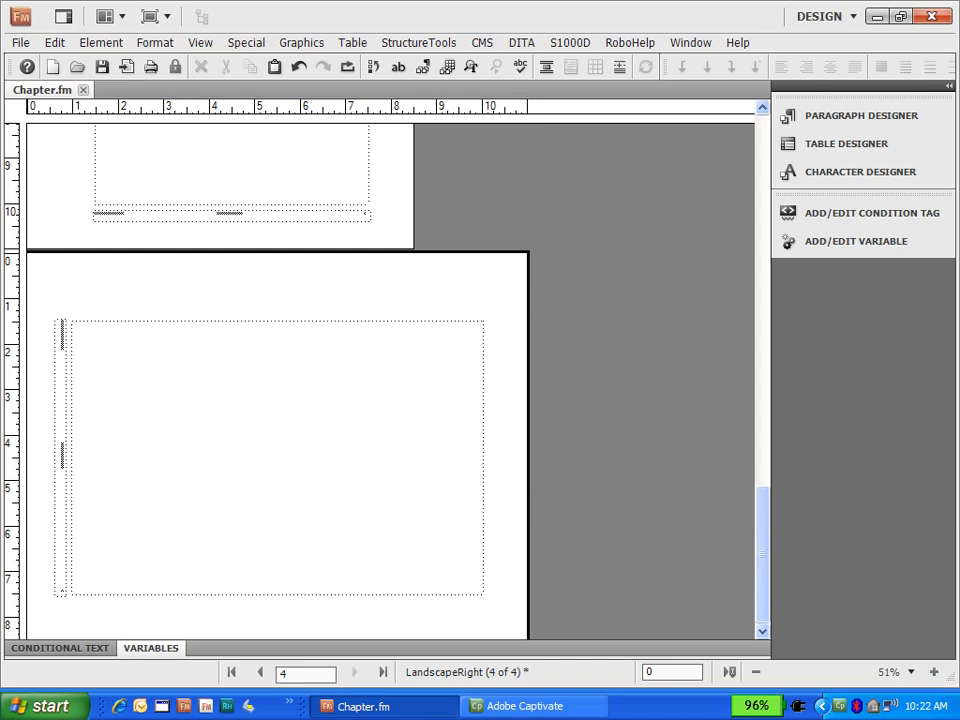
Step: Set the main text frame on the LandscapeRight master page to 9 inches wide, 6 inches high and a 0° angle
click(110, 448)
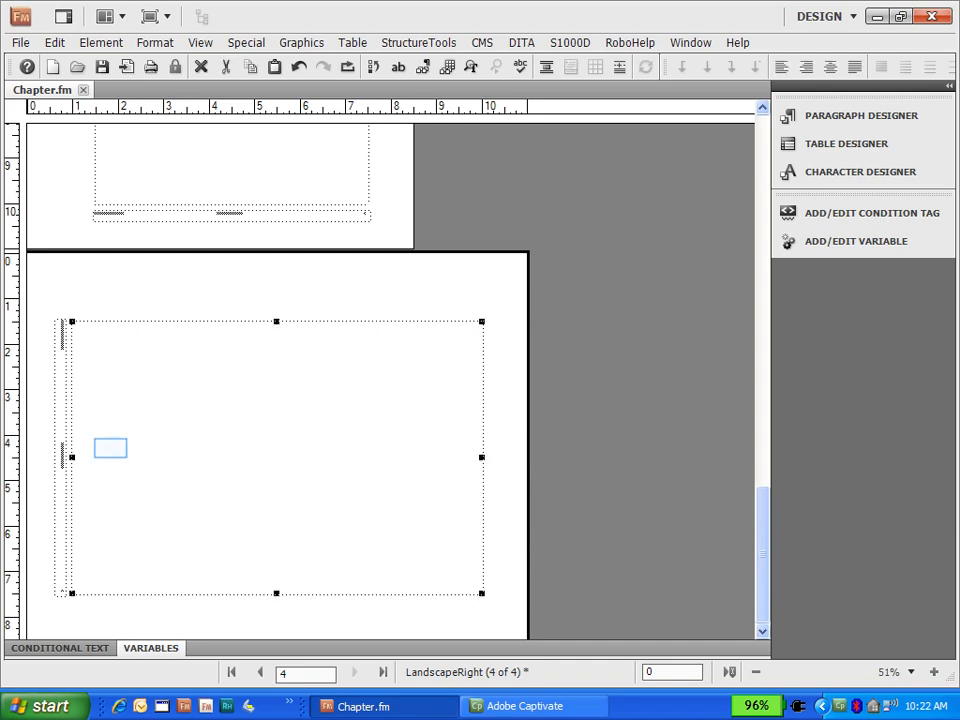
right_click(112, 448)
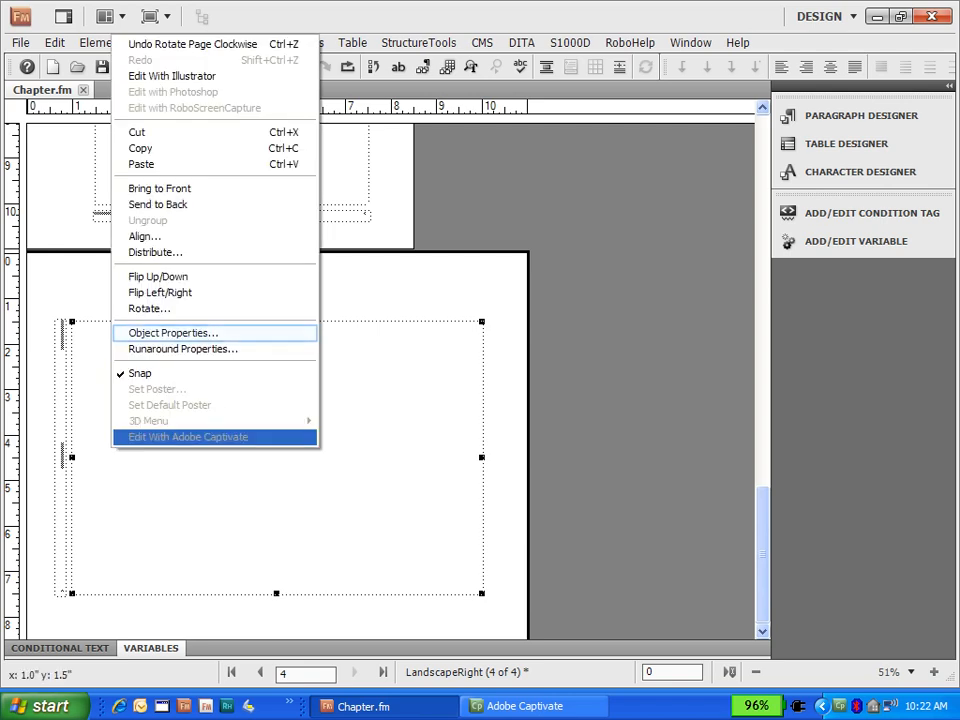
click(172, 332)
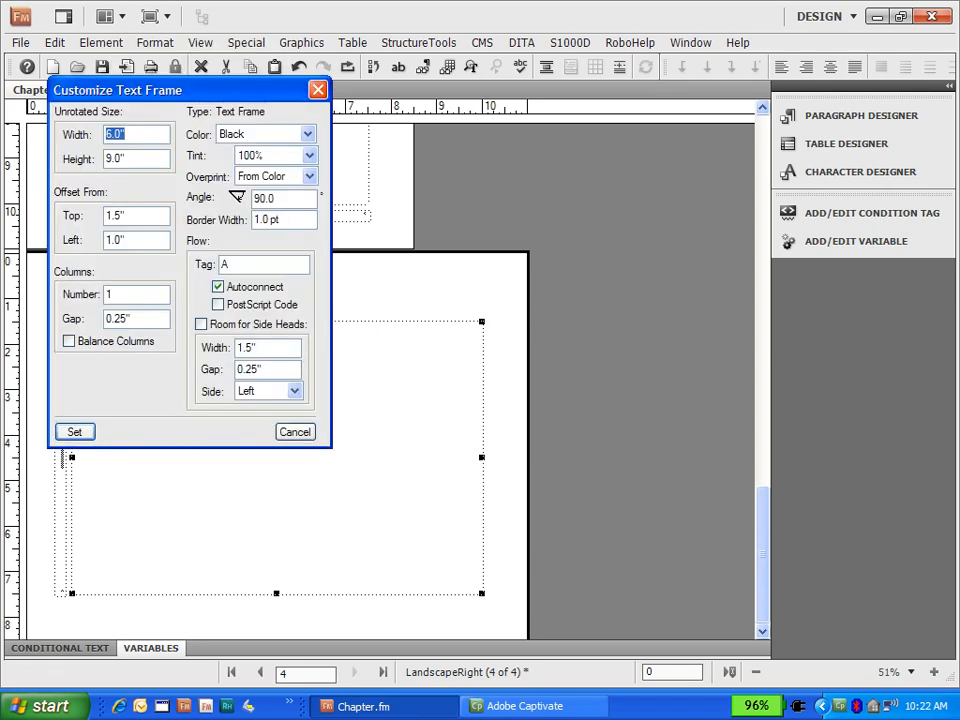
drag(197, 90, 317, 101)
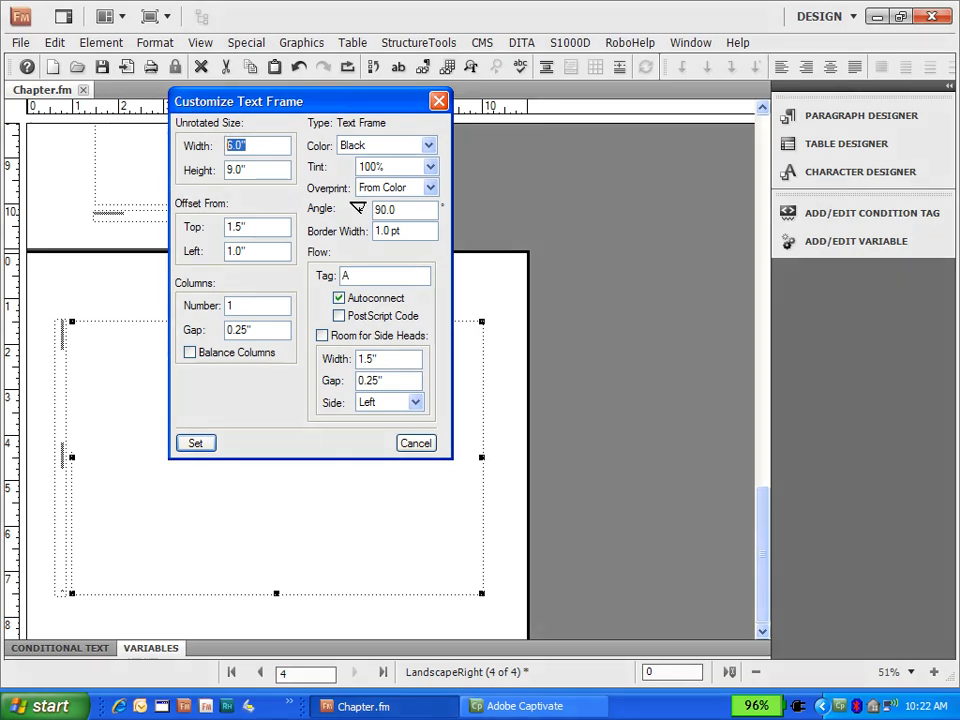
text(9)
key(Tab)
text(6)
key(Tab)
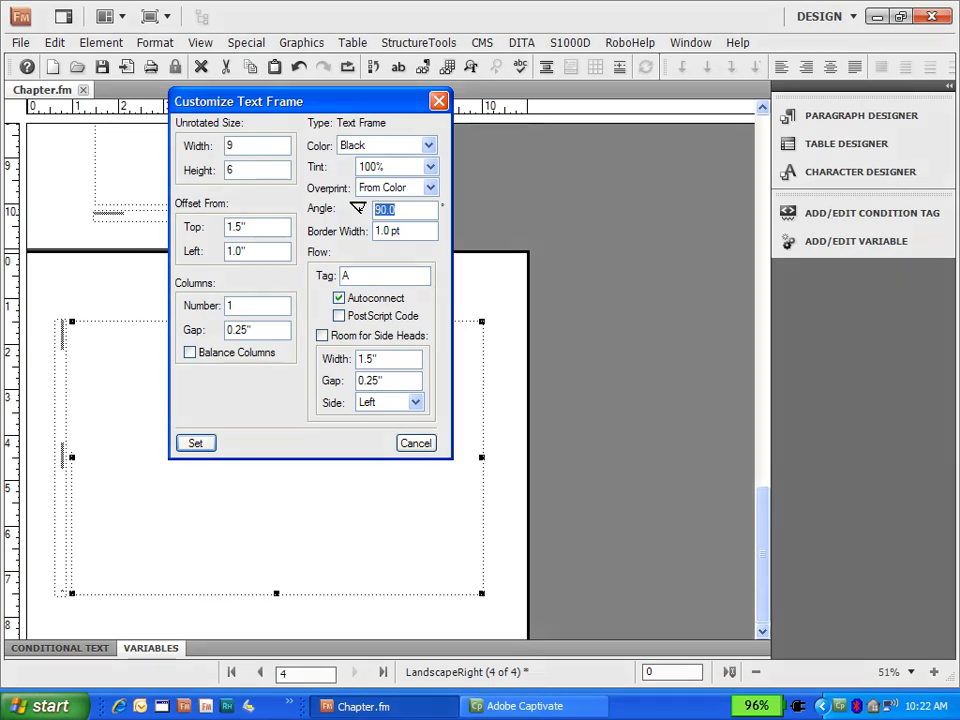
text(0)
key(Return)
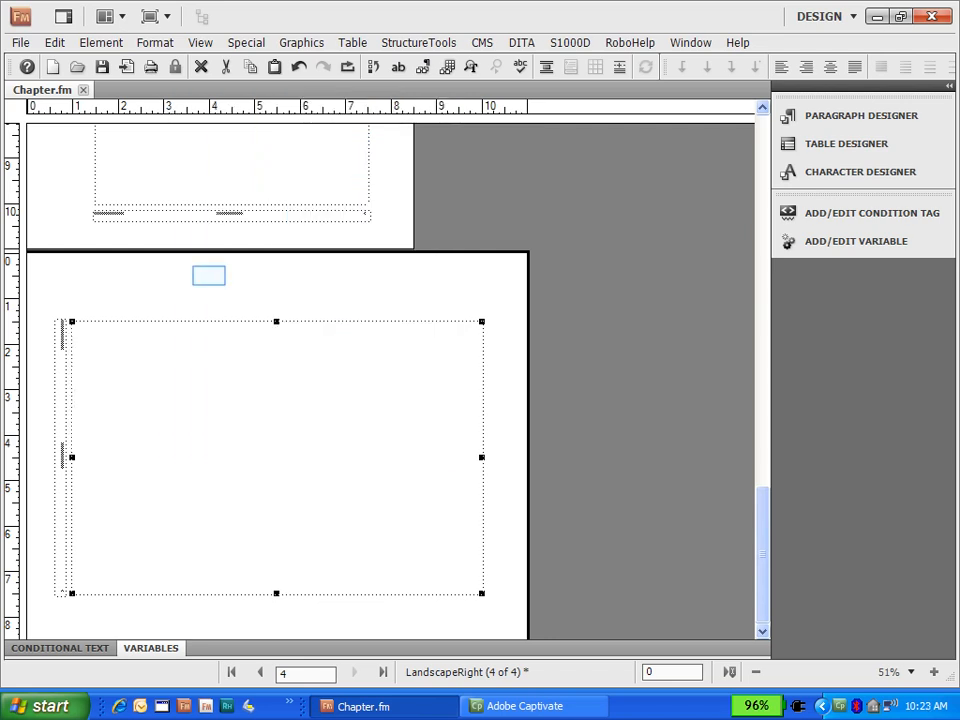
click(209, 276)
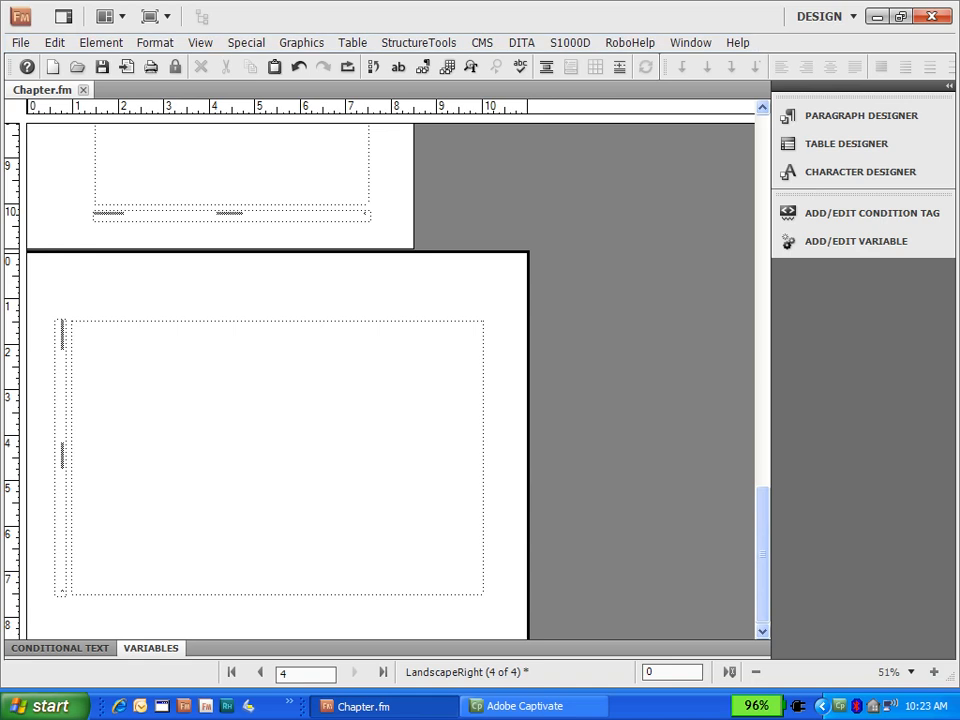
Step: Add a master page named LandscapeLeft, with its layout copied from the Left master page
click(246, 43)
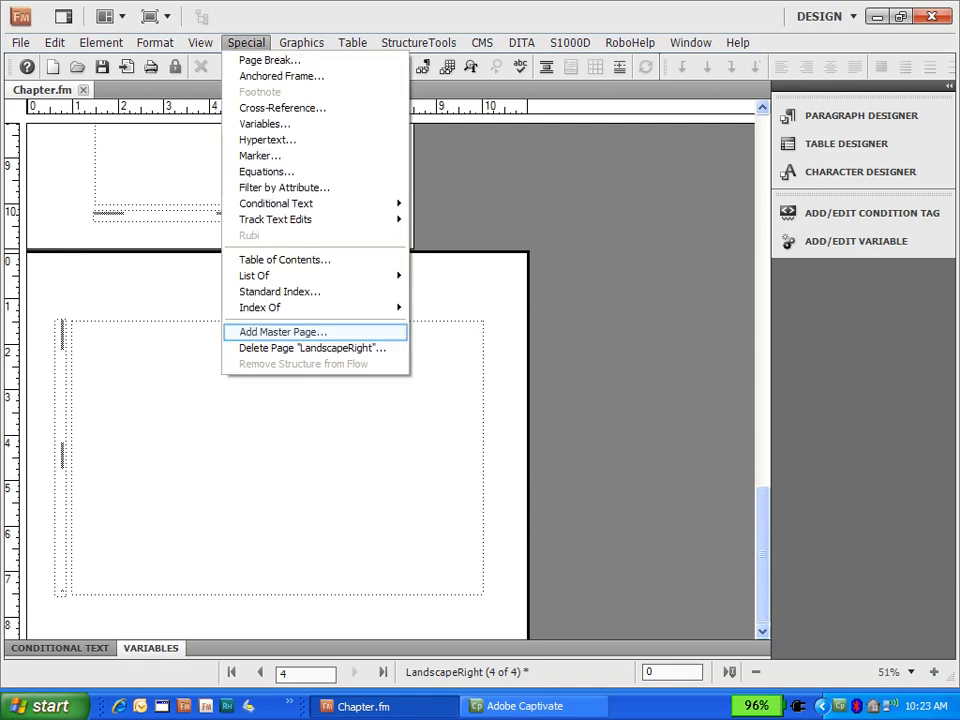
key(Return)
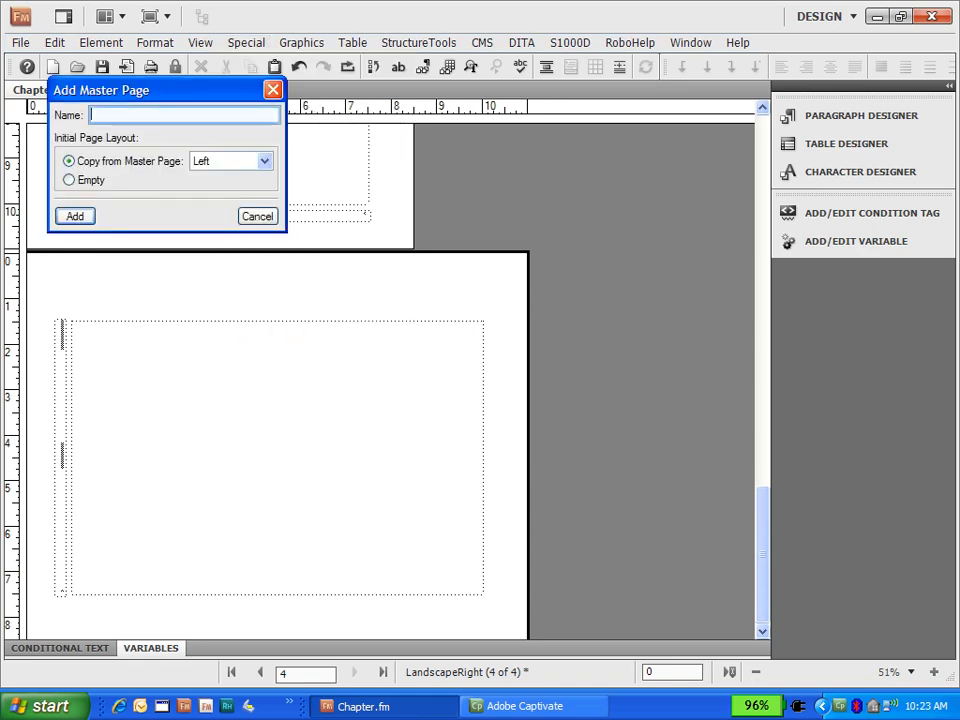
text(L)
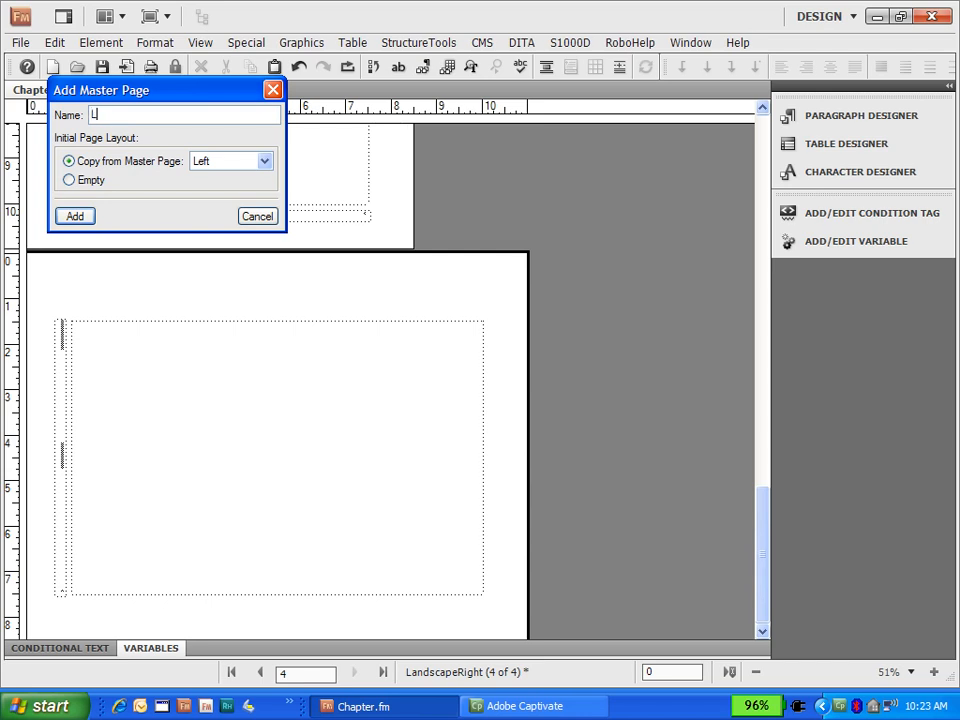
text(andscapeLeft)
key(Tab)
key(Tab)
key(Return)
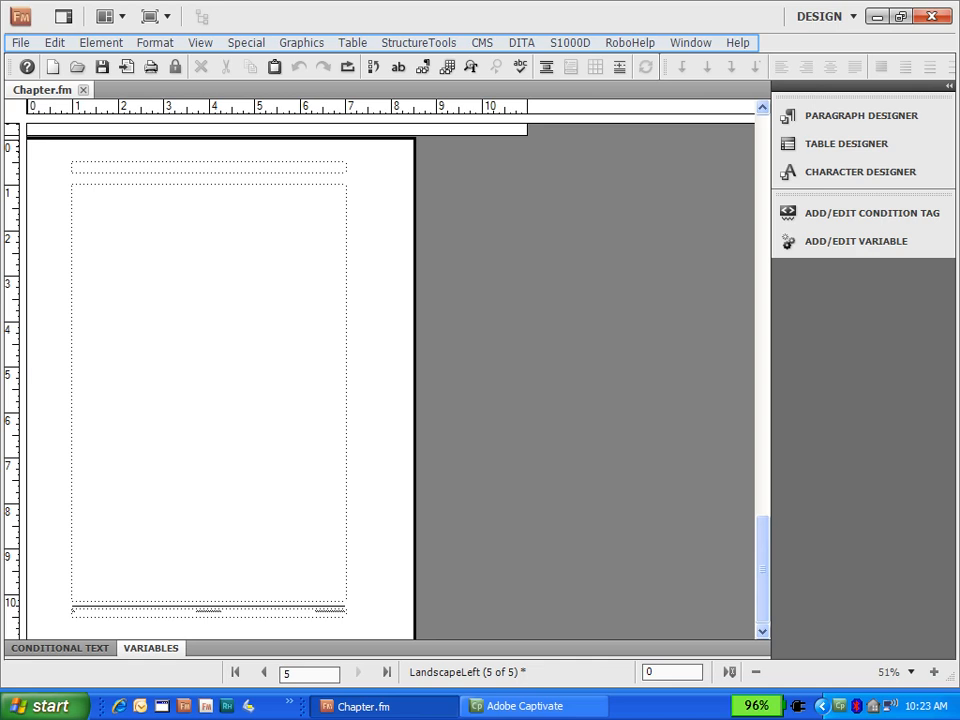
Step: Rotate the LandscapeLeft master page counterclockwise
click(155, 43)
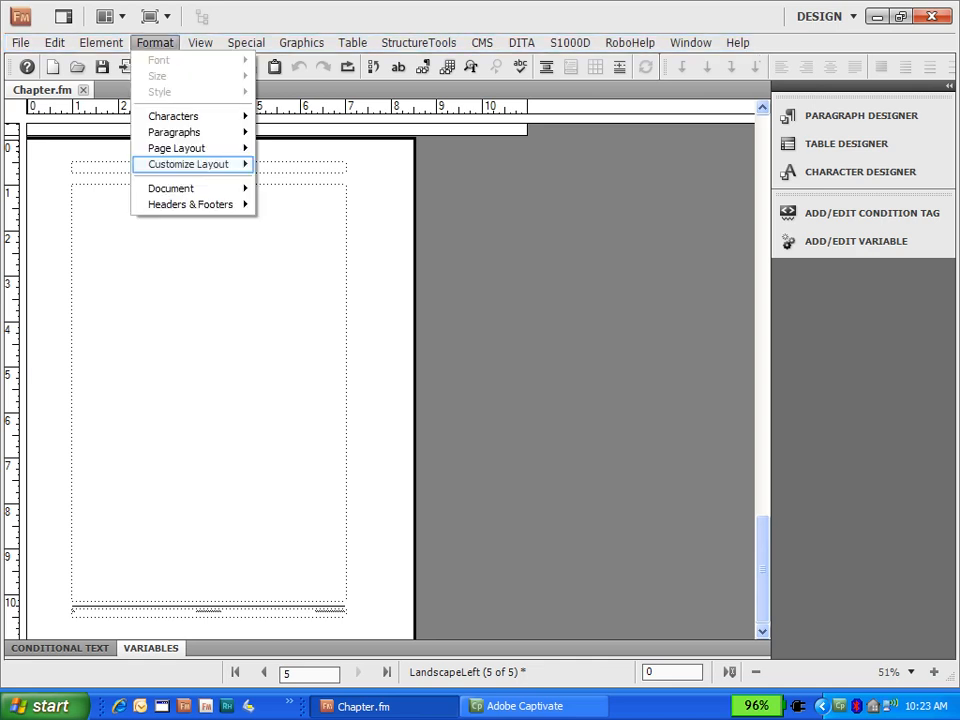
mouse_move(188, 164)
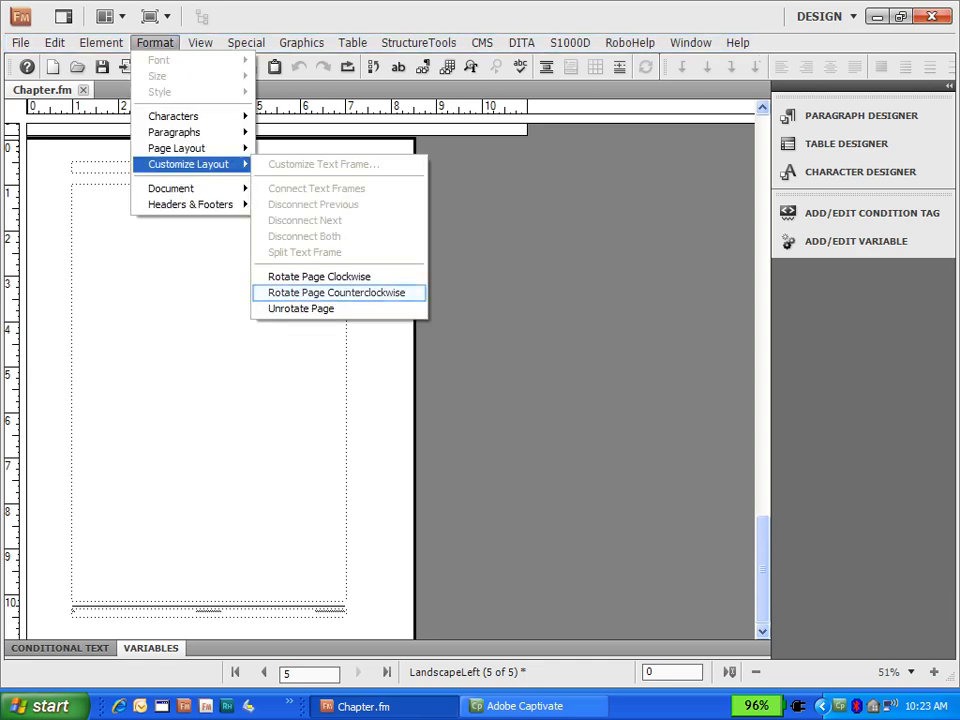
key(Return)
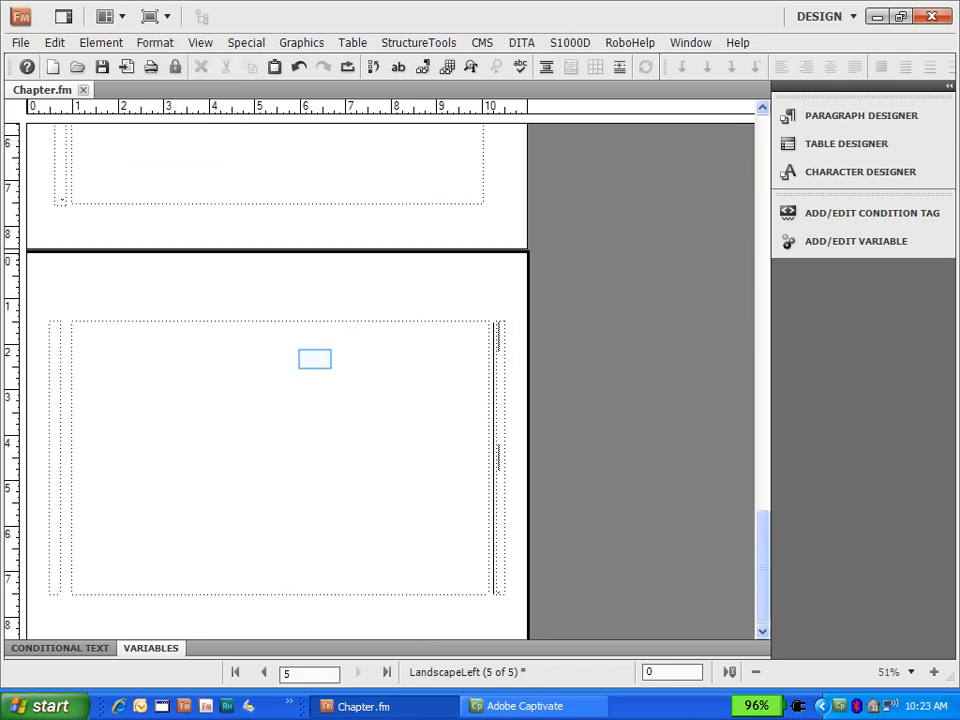
Step: Set the main text frame on the LandscapeLeft master page to 9 inches wide, 6 inches high and a 0° angle
ctrl+click(314, 359)
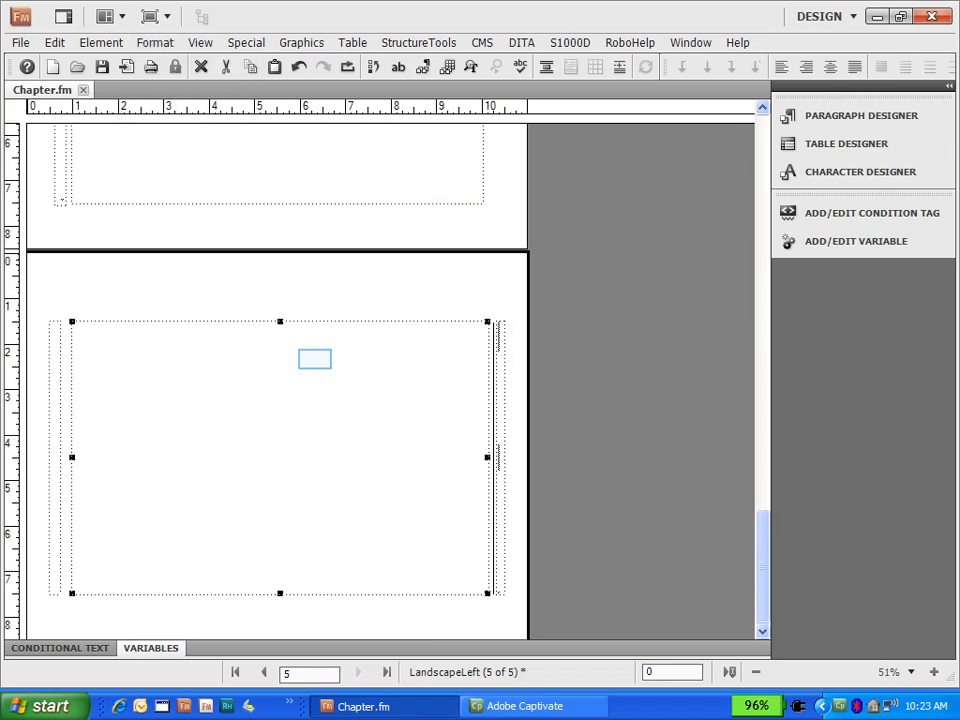
right_click(315, 359)
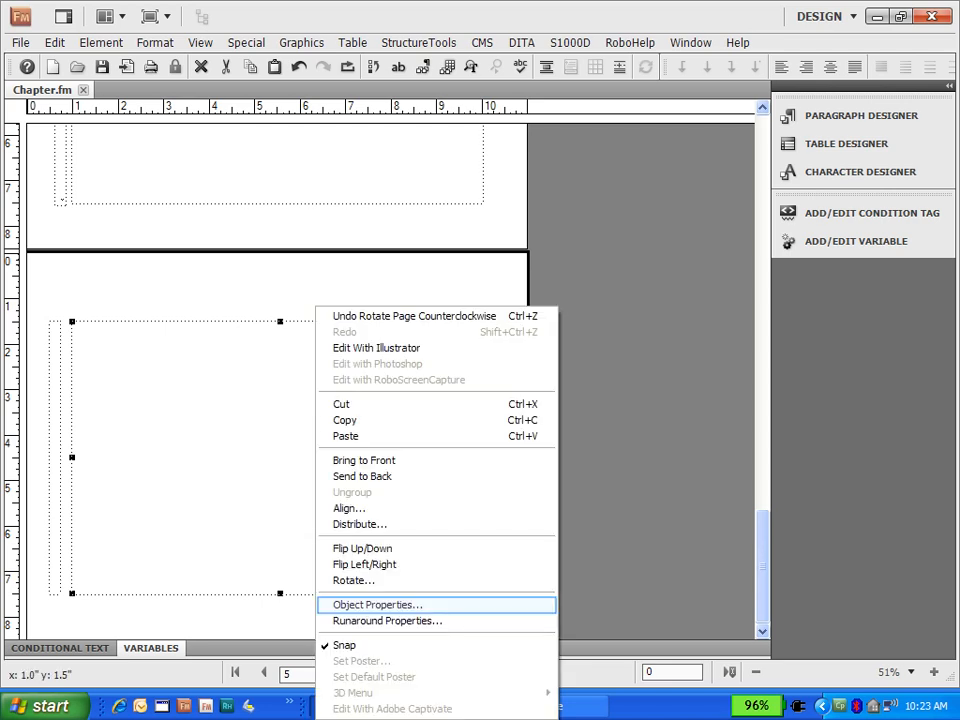
click(378, 605)
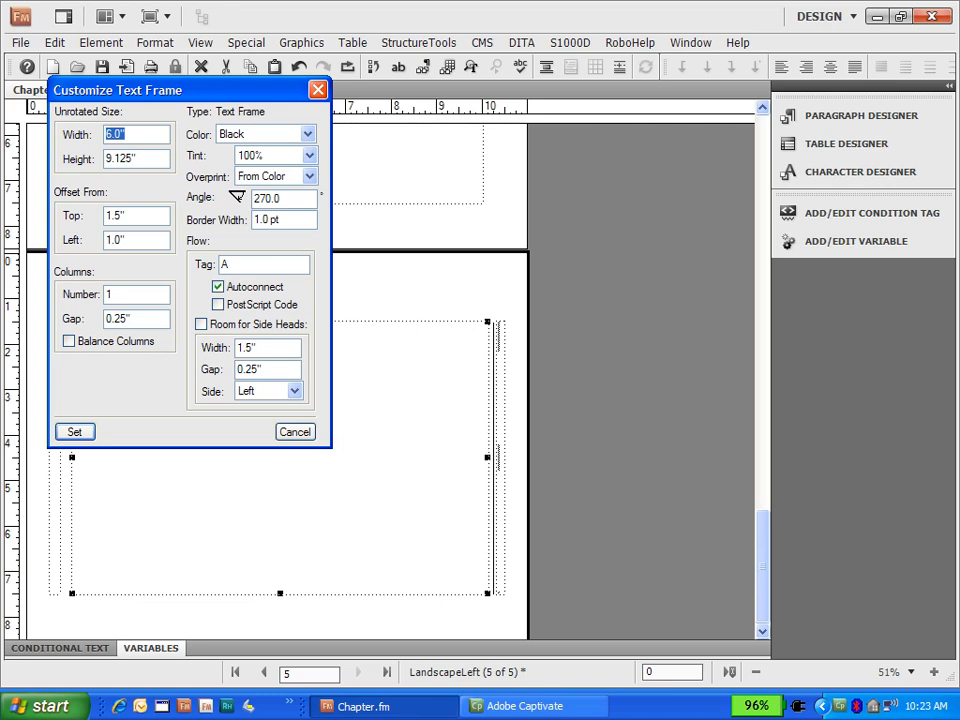
key(Tab)
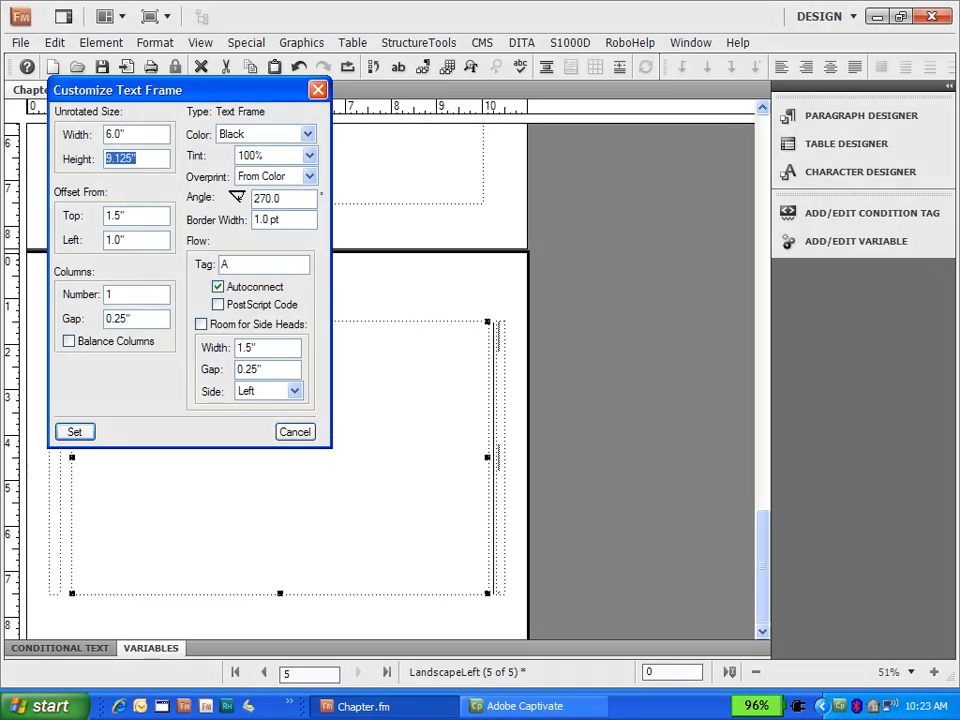
text(9)
key(shift+Tab)
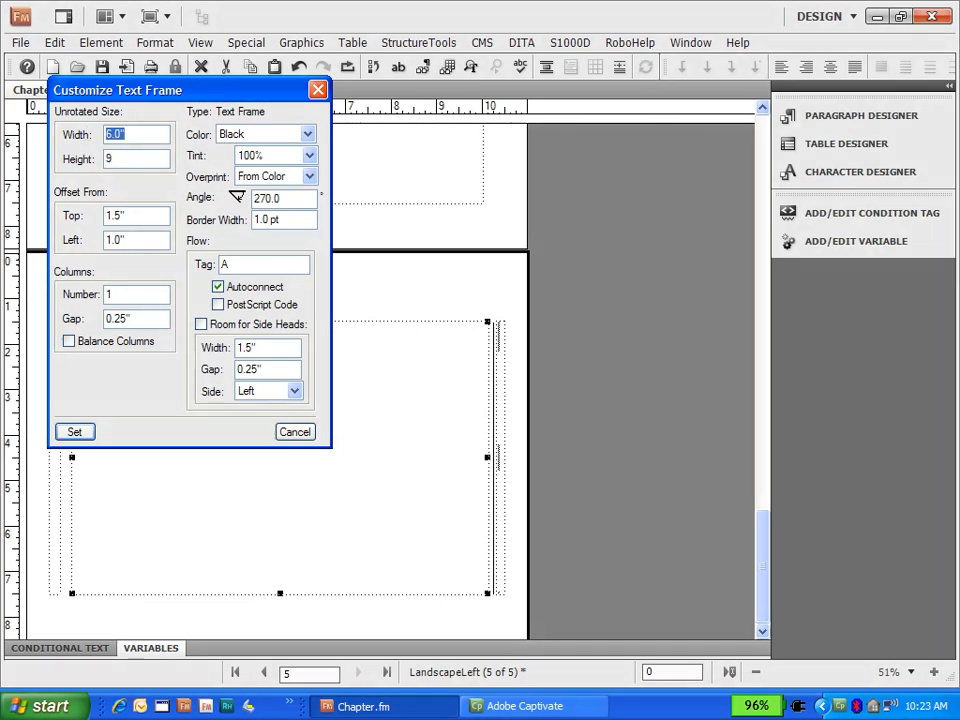
text(9)
key(Tab)
text(6)
key(Tab)
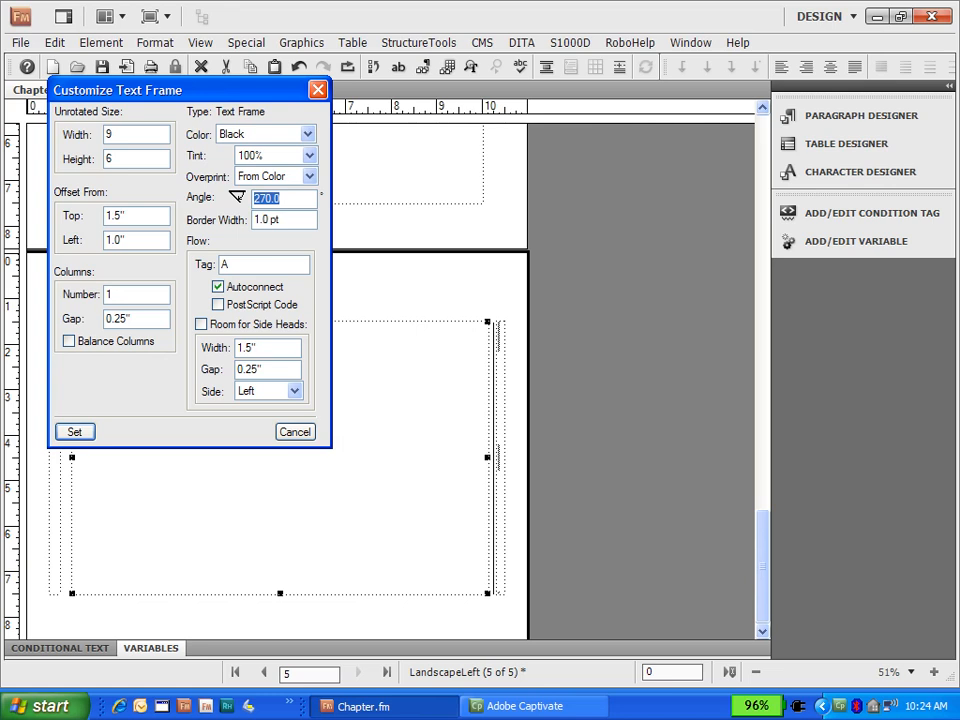
text(0)
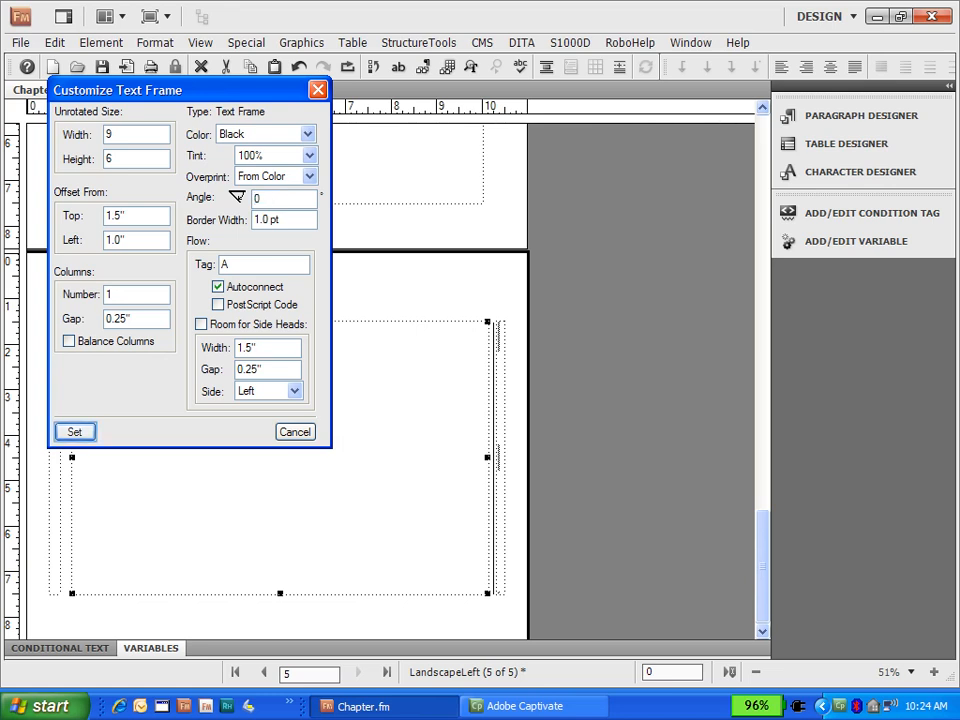
key(Return)
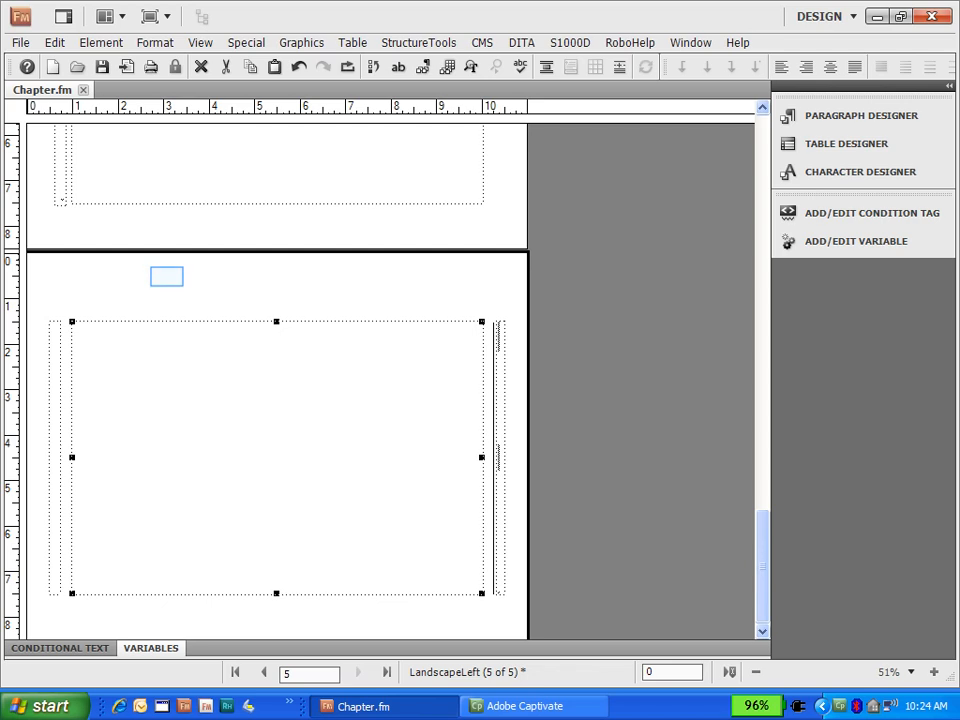
click(167, 276)
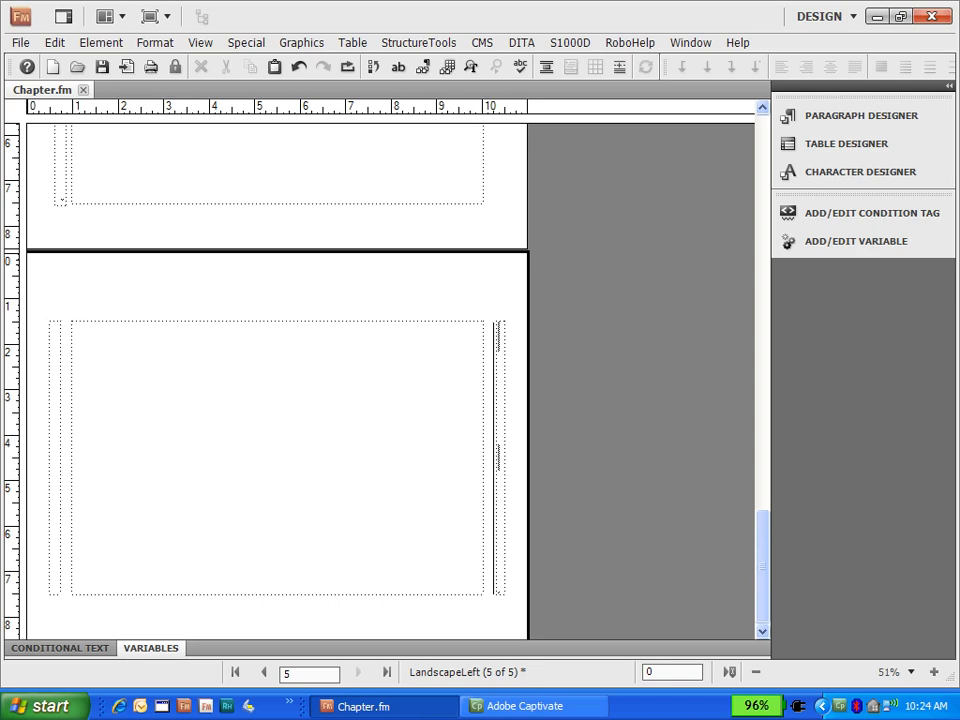
Step: Return to the body pages, look through the chapter's layout, and view its first page at 100% zoom
click(450, 403)
scroll(450, 403, up, 5)
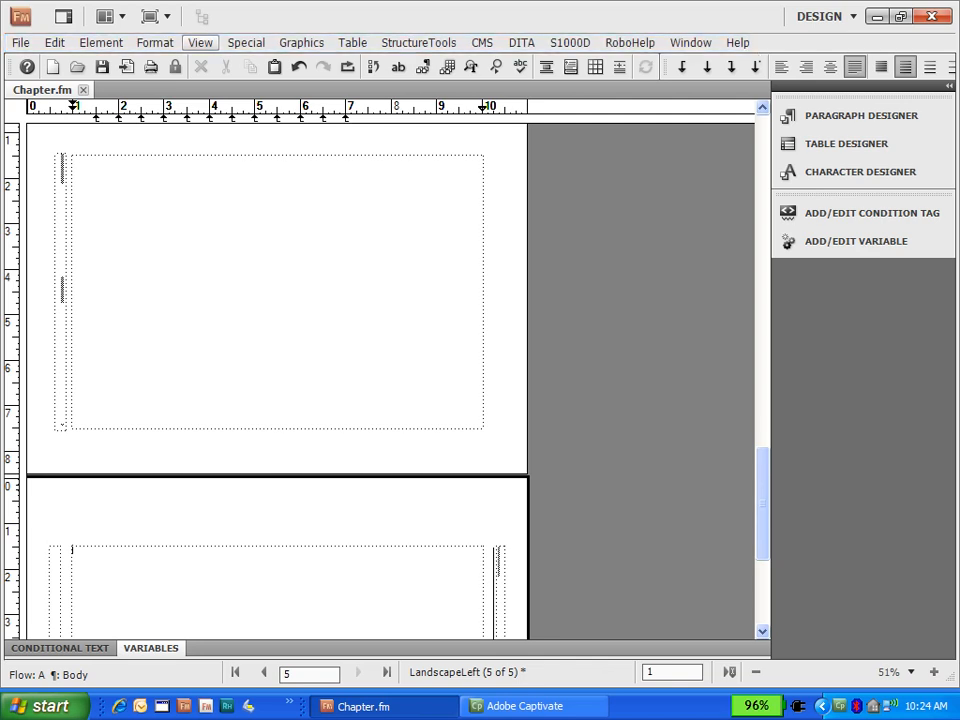
click(200, 42)
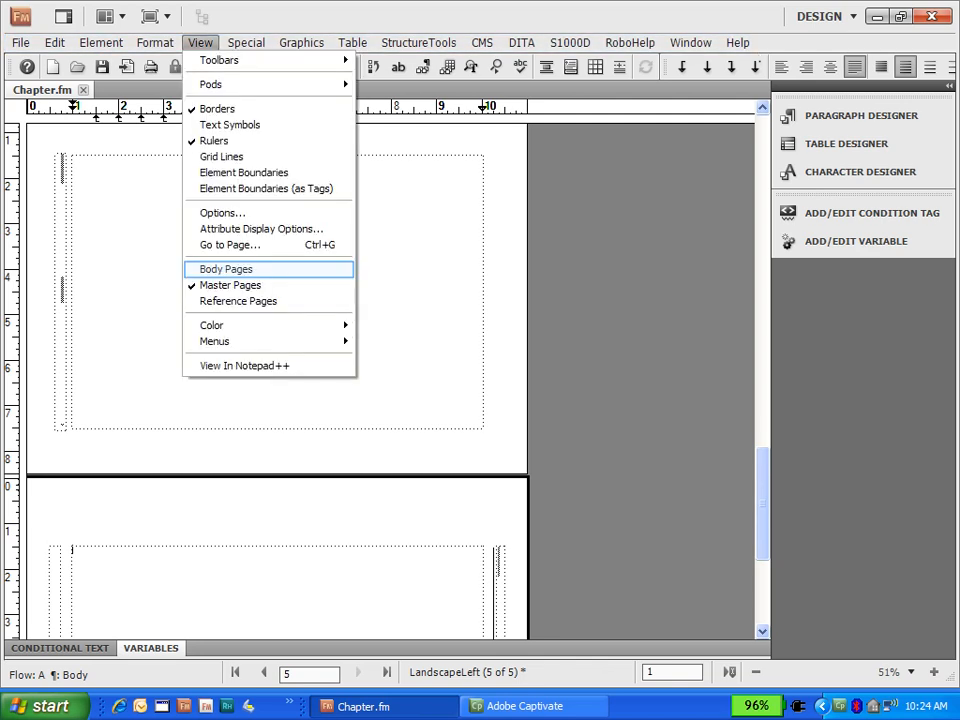
click(226, 269)
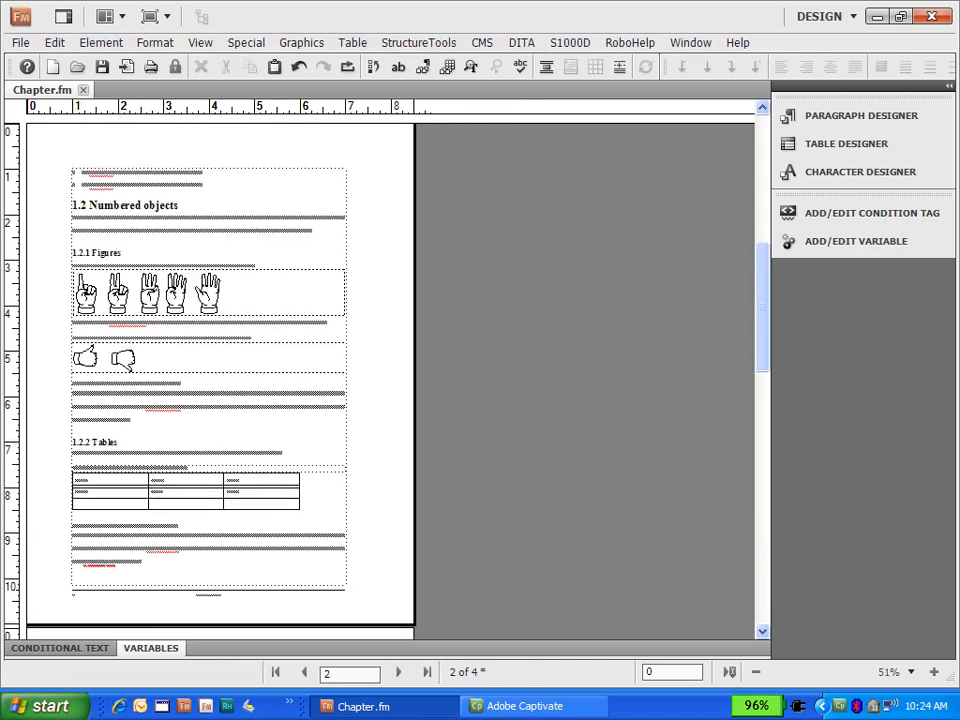
click(764, 182)
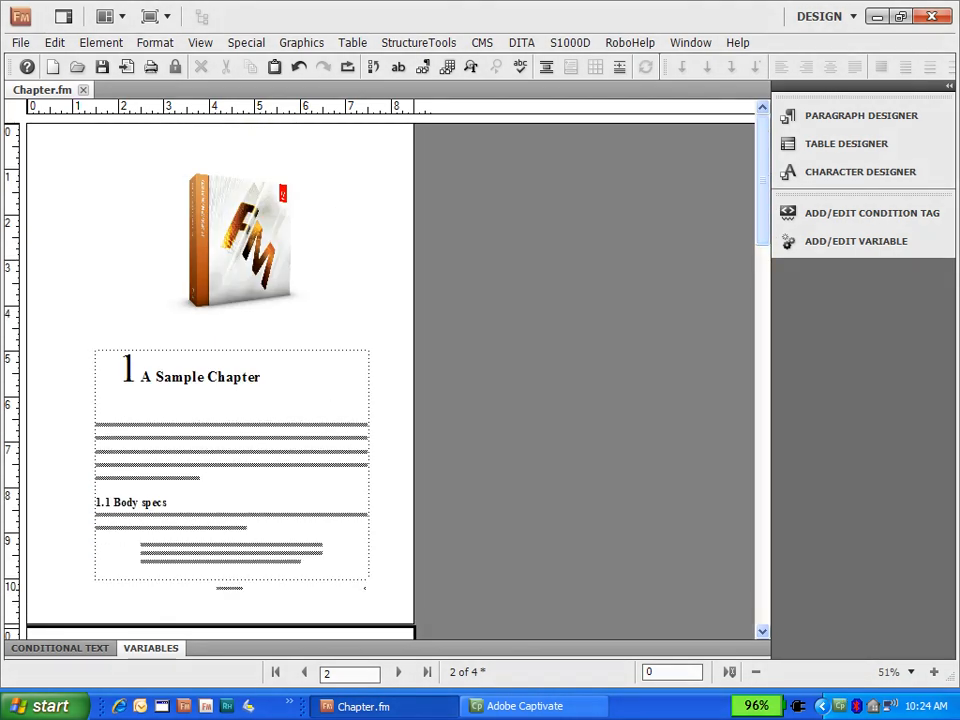
drag(762, 170, 737, 465)
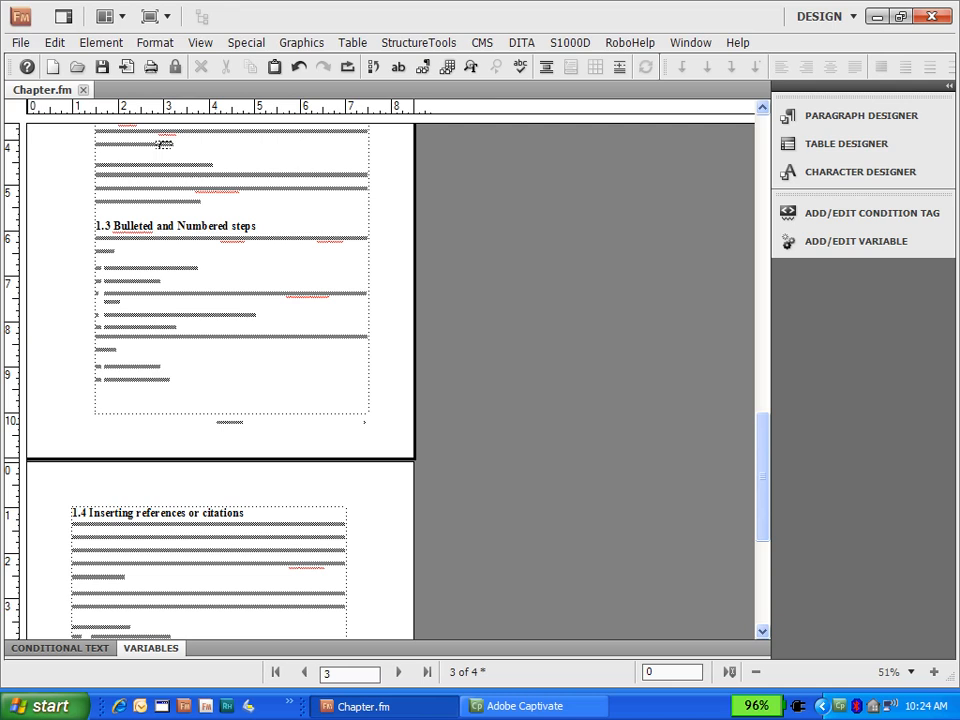
click(911, 672)
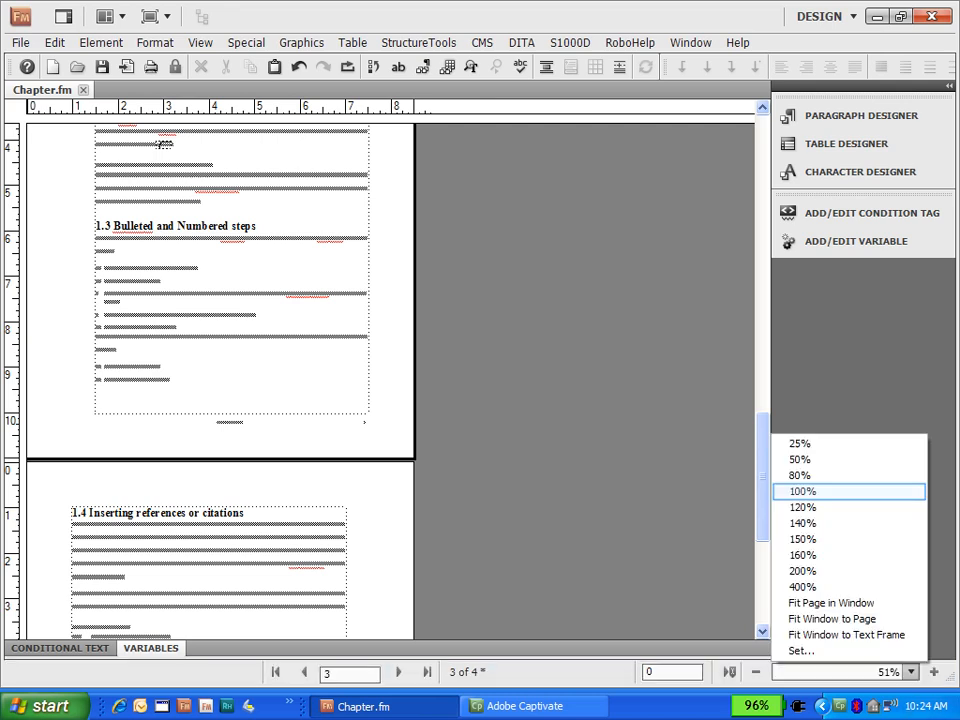
click(803, 491)
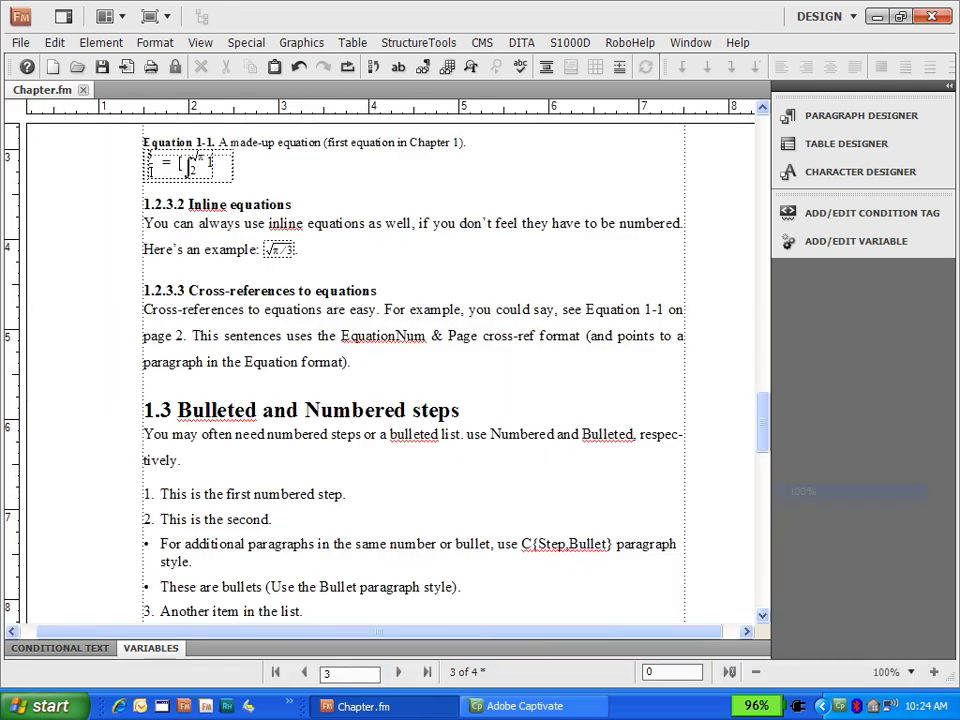
drag(760, 398, 765, 129)
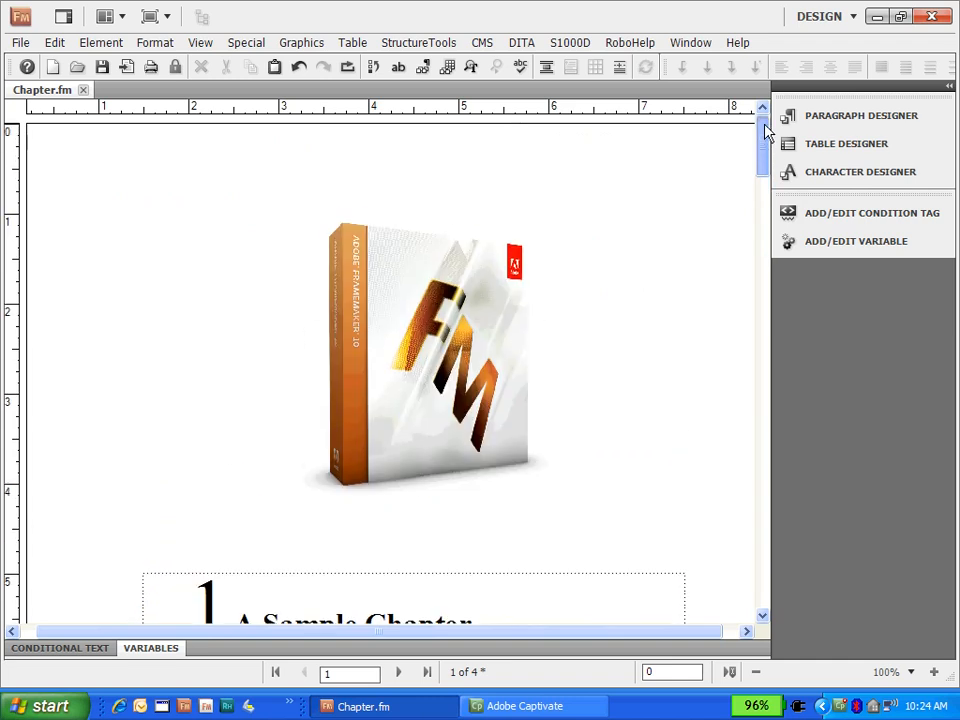